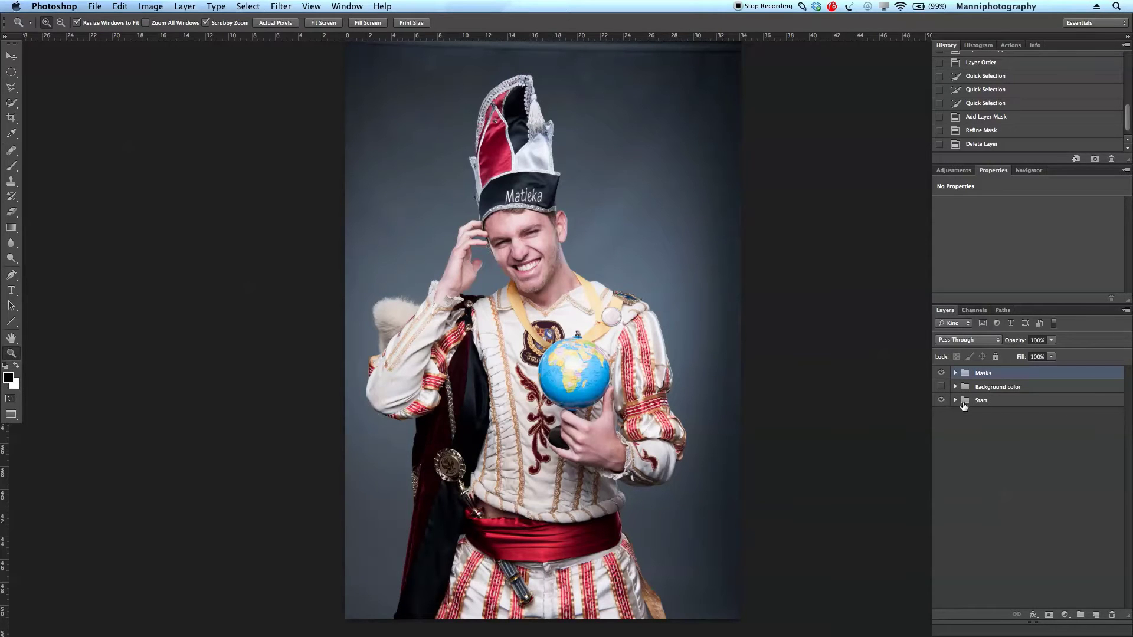
# Compare the portrait with and without the coloured backdrop by toggling the visibility of the Background color group
pyautogui.click(942, 387)
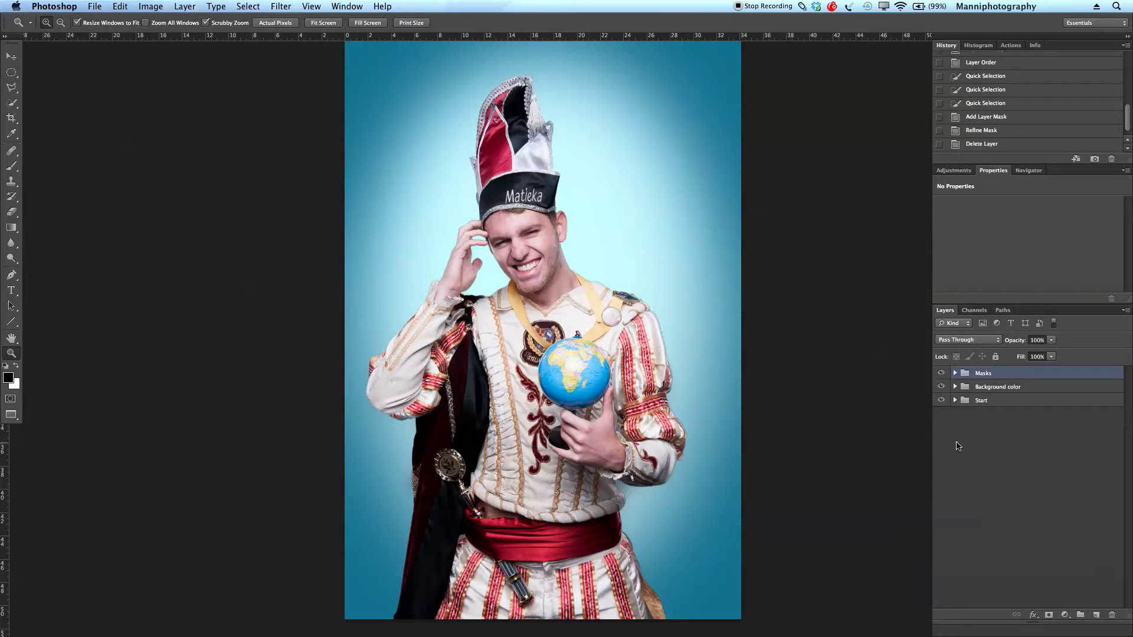
pyautogui.click(941, 387)
pyautogui.click(941, 387)
pyautogui.click(942, 387)
pyautogui.click(941, 387)
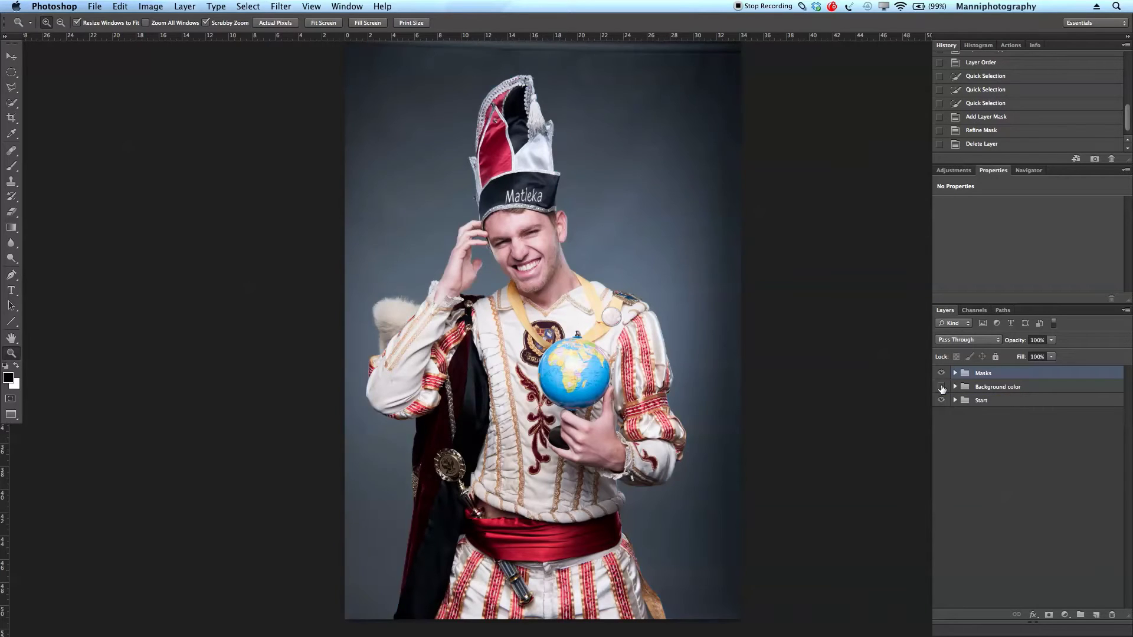
pyautogui.click(941, 387)
pyautogui.click(941, 387)
pyautogui.click(941, 387)
pyautogui.click(941, 388)
# Show only the Start group, expand it, and hide the Camera Raw layer to view the Original Image layer
pyautogui.keyDown('alt'); pyautogui.click(941, 400); pyautogui.keyUp('alt')
pyautogui.click(955, 400)
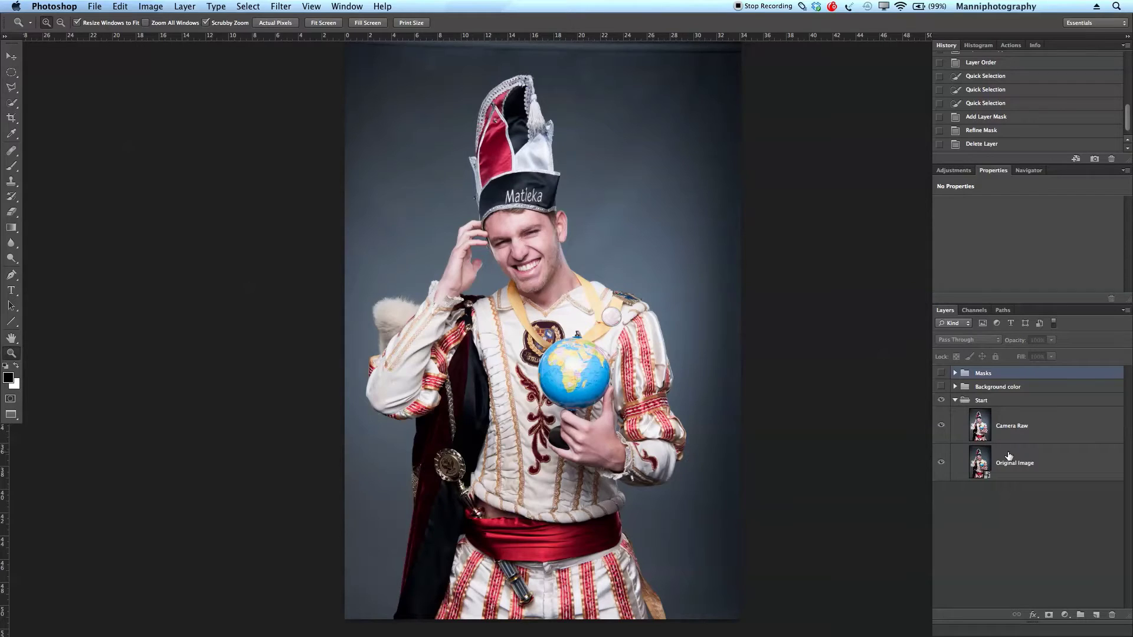
pyautogui.click(941, 425)
pyautogui.click(968, 463)
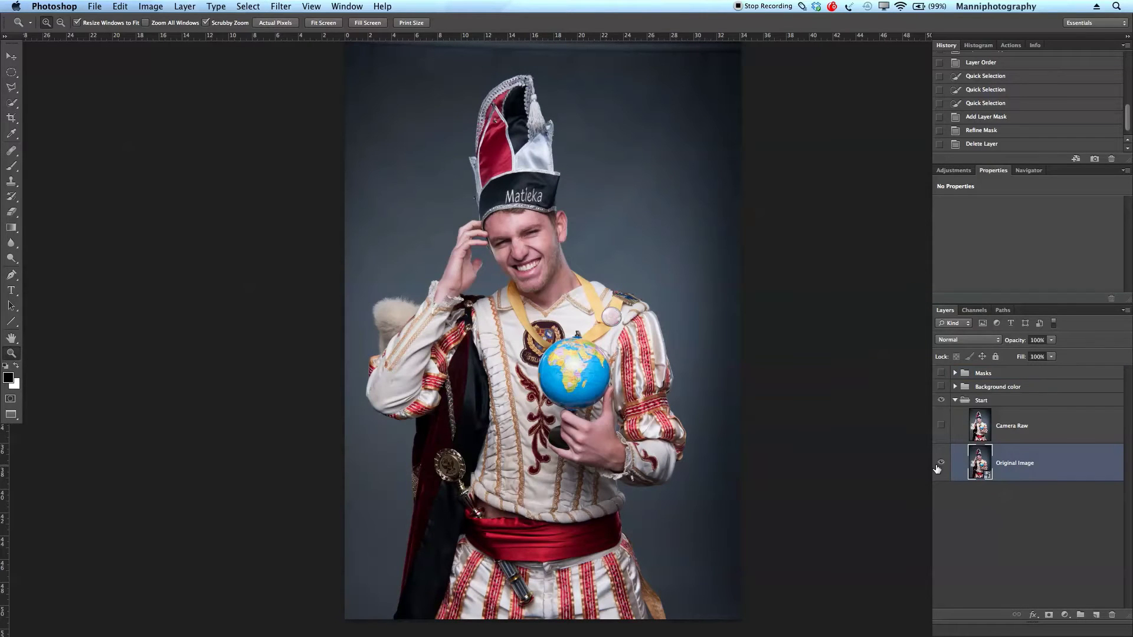
# Compare the Camera Raw layer with the Original Image by toggling the Camera Raw layer's visibility, leaving it shown
pyautogui.click(1044, 425)
pyautogui.click(941, 426)
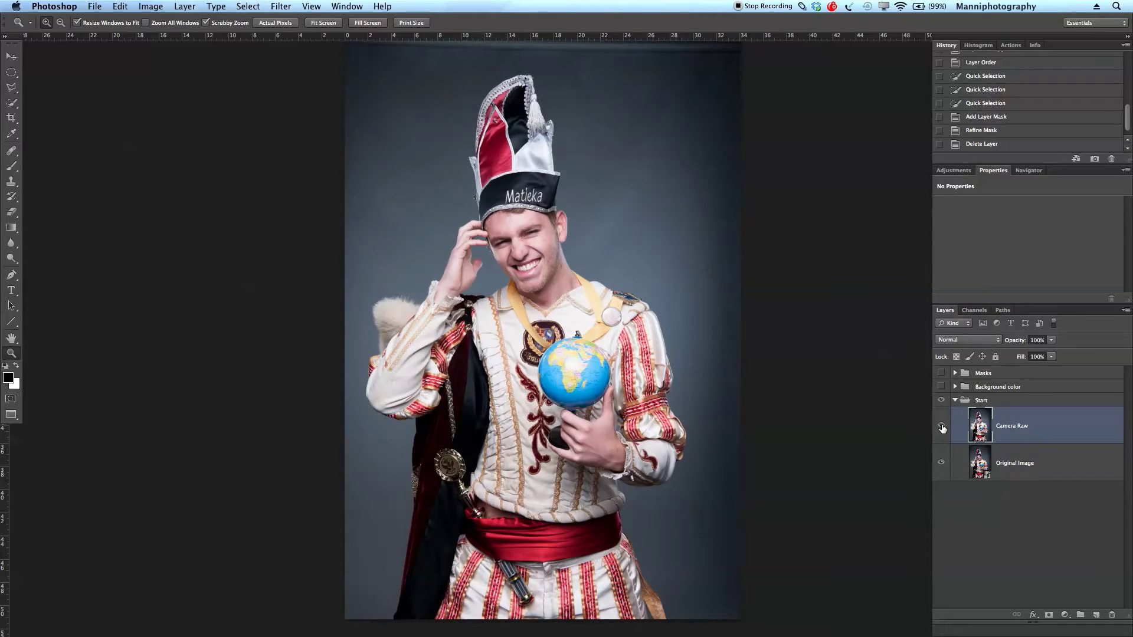
pyautogui.click(942, 426)
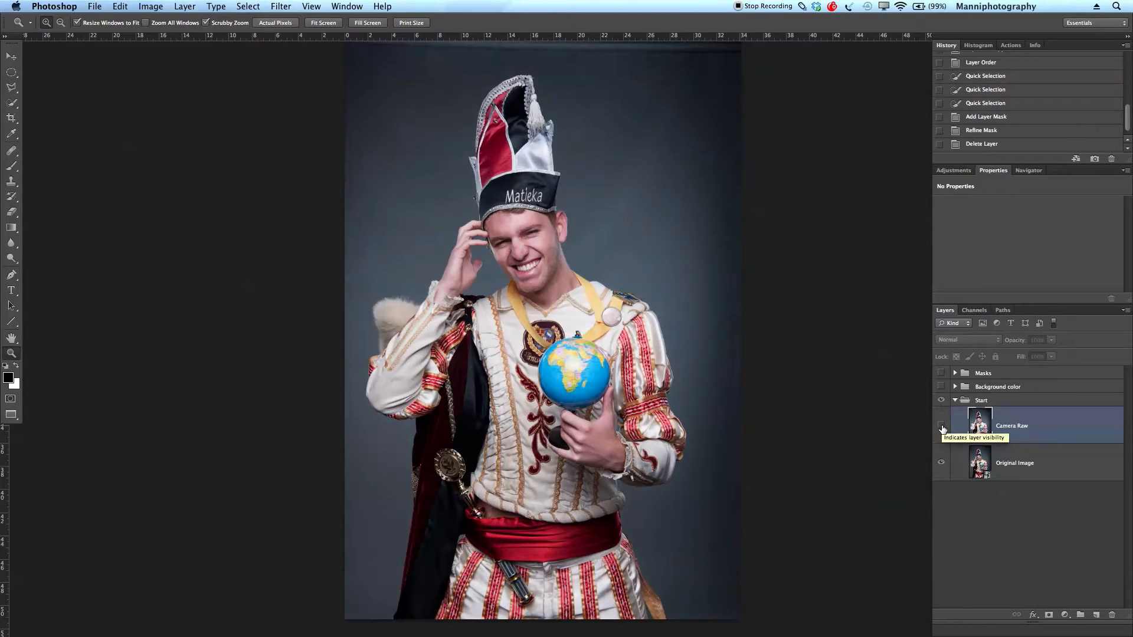
pyautogui.click(941, 426)
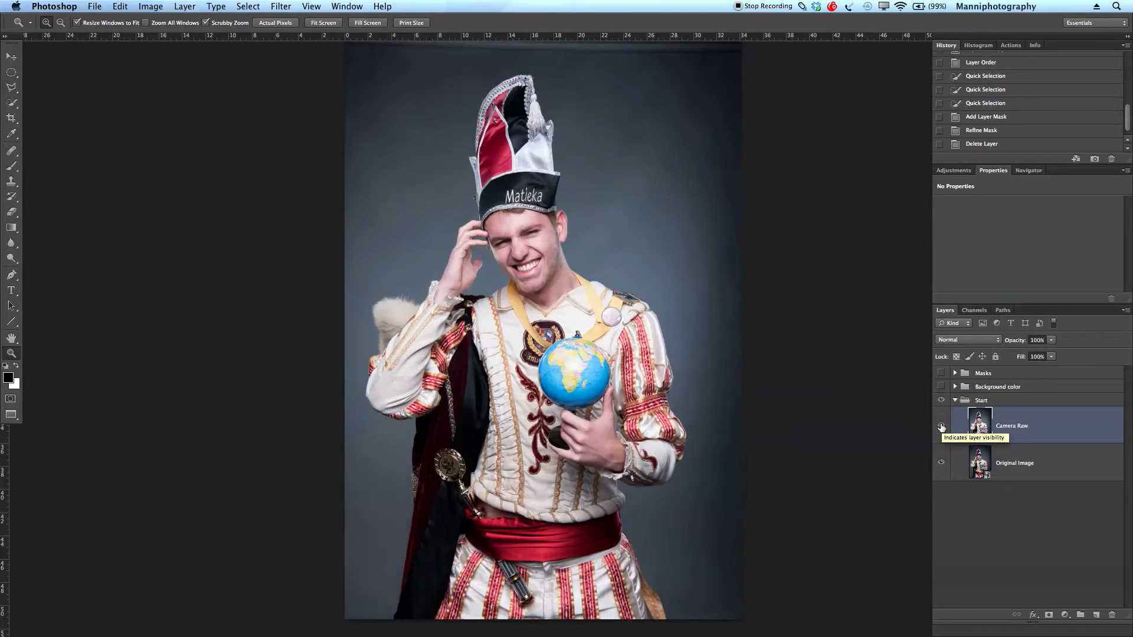
pyautogui.click(941, 426)
pyautogui.click(942, 426)
pyautogui.click(942, 426)
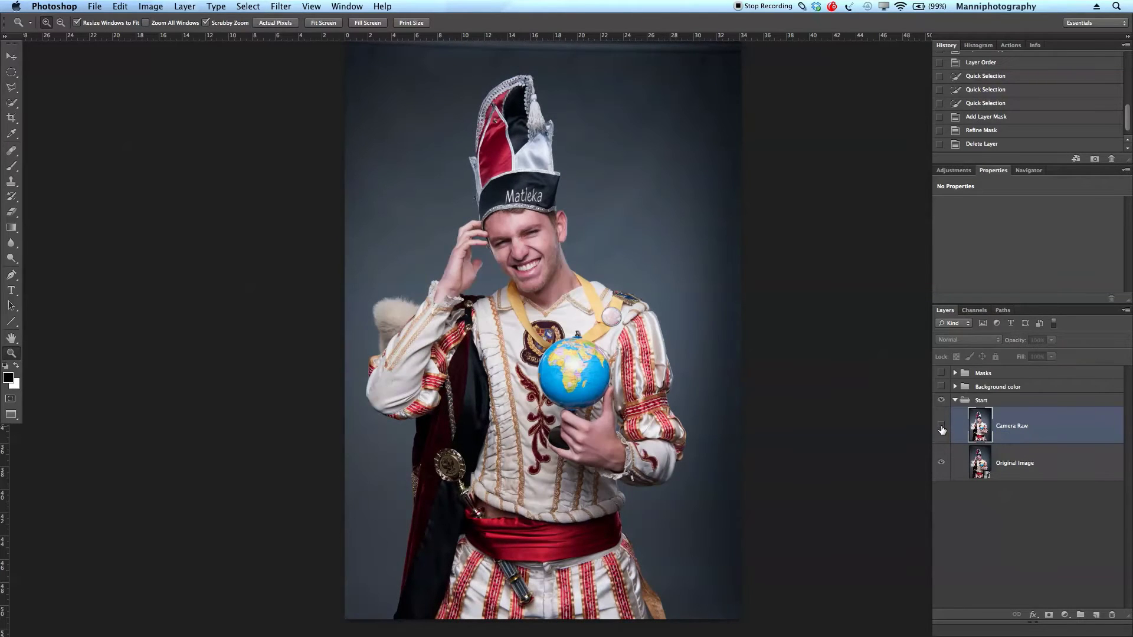
pyautogui.click(941, 426)
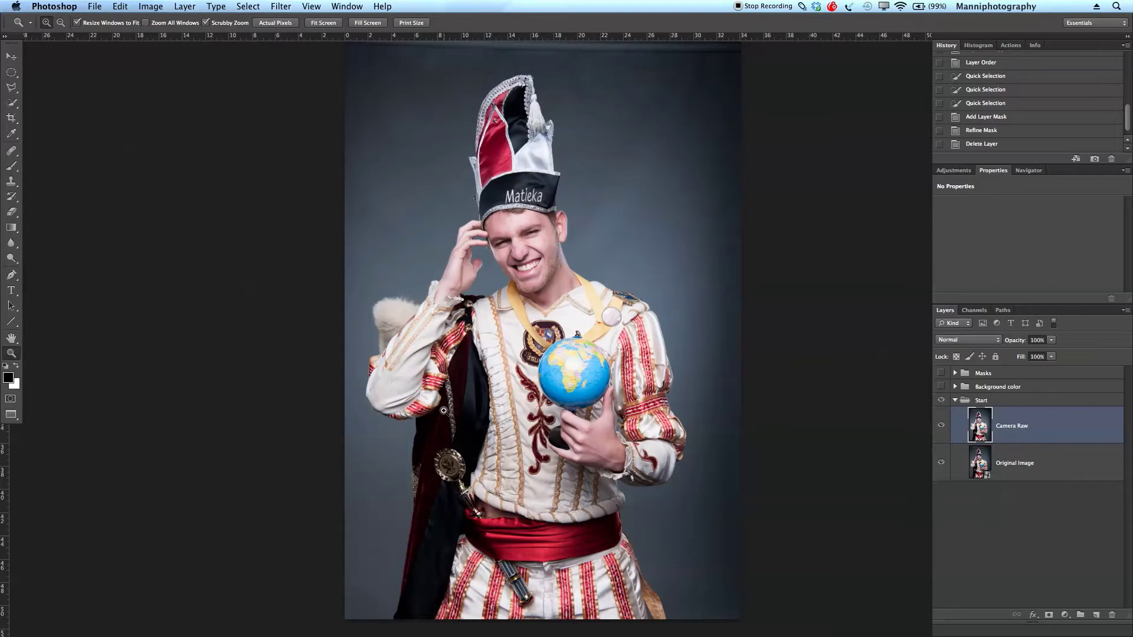
pyautogui.click(941, 426)
pyautogui.click(941, 426)
pyautogui.click(942, 426)
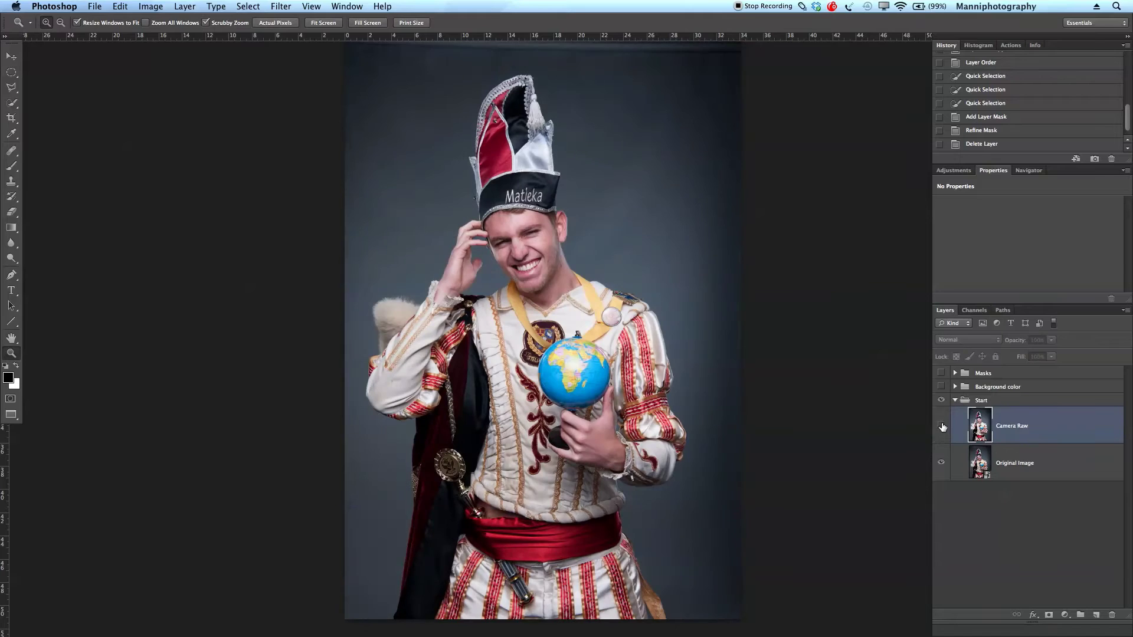
pyautogui.click(941, 426)
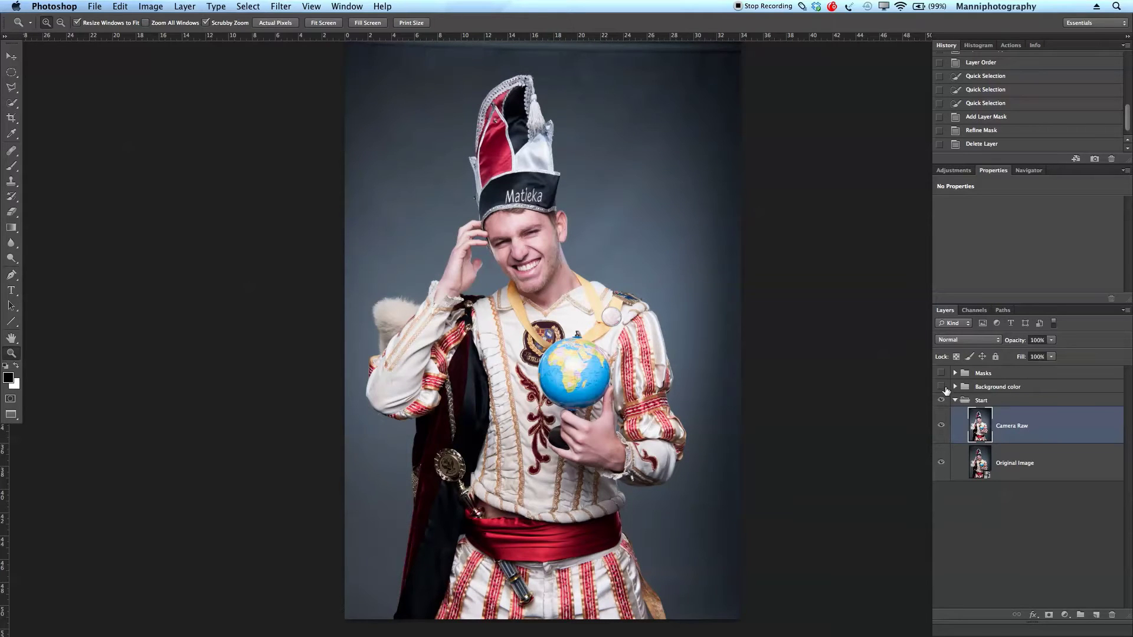
# Show and expand the Background color group, and examine its Color Fill and Levels layers, including the effect of Levels 1 copy
pyautogui.click(941, 387)
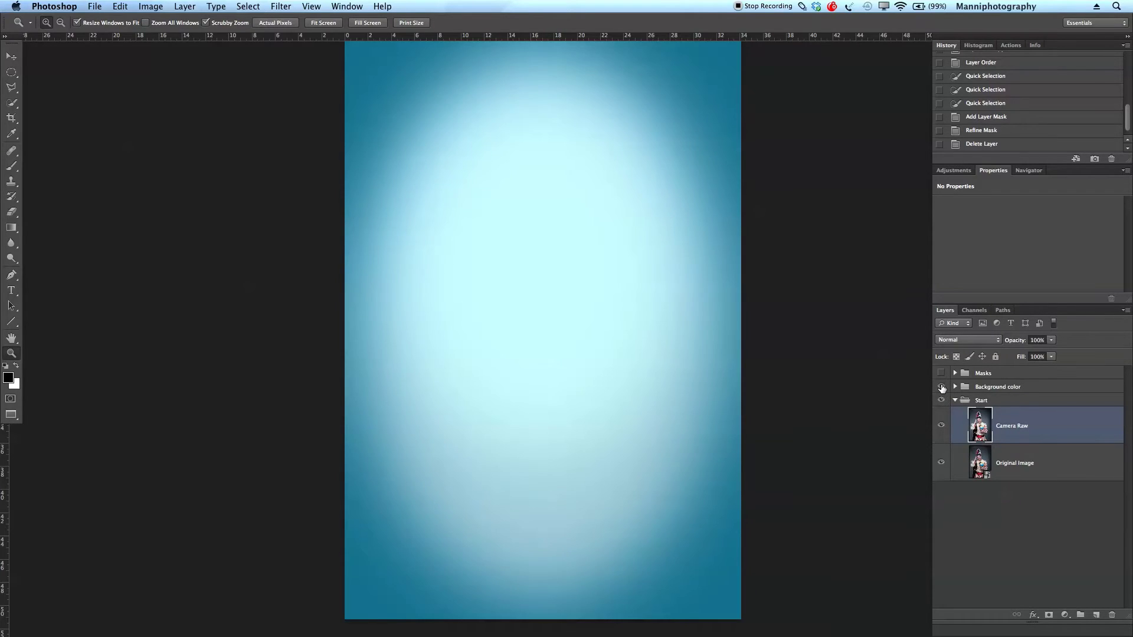
pyautogui.click(954, 388)
pyautogui.click(1062, 535)
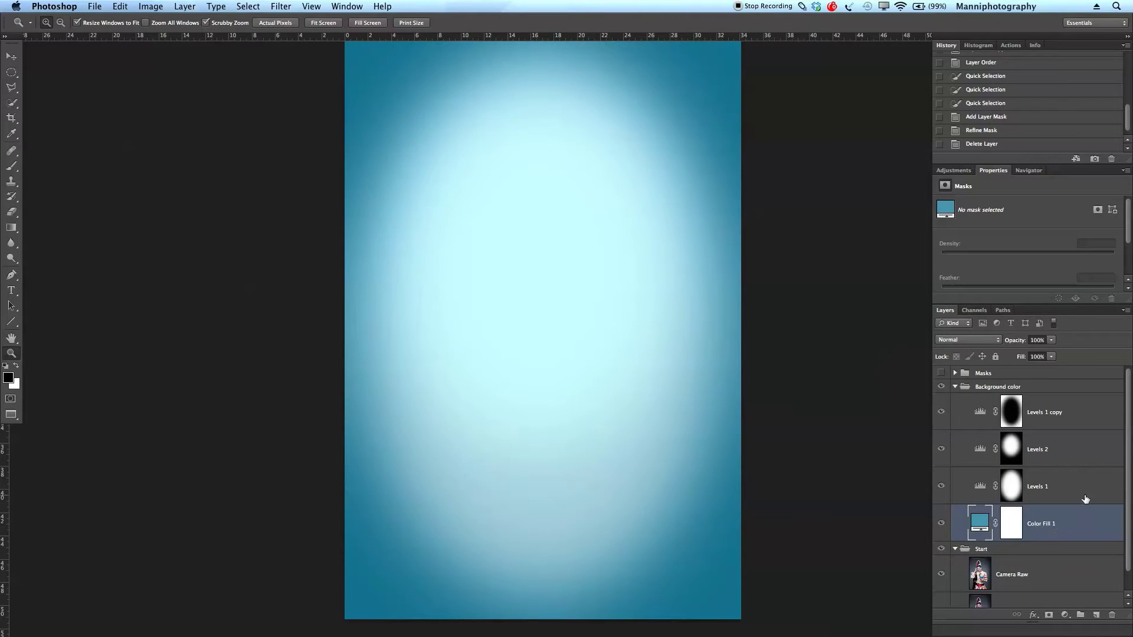
pyautogui.click(1088, 472)
pyautogui.click(1091, 452)
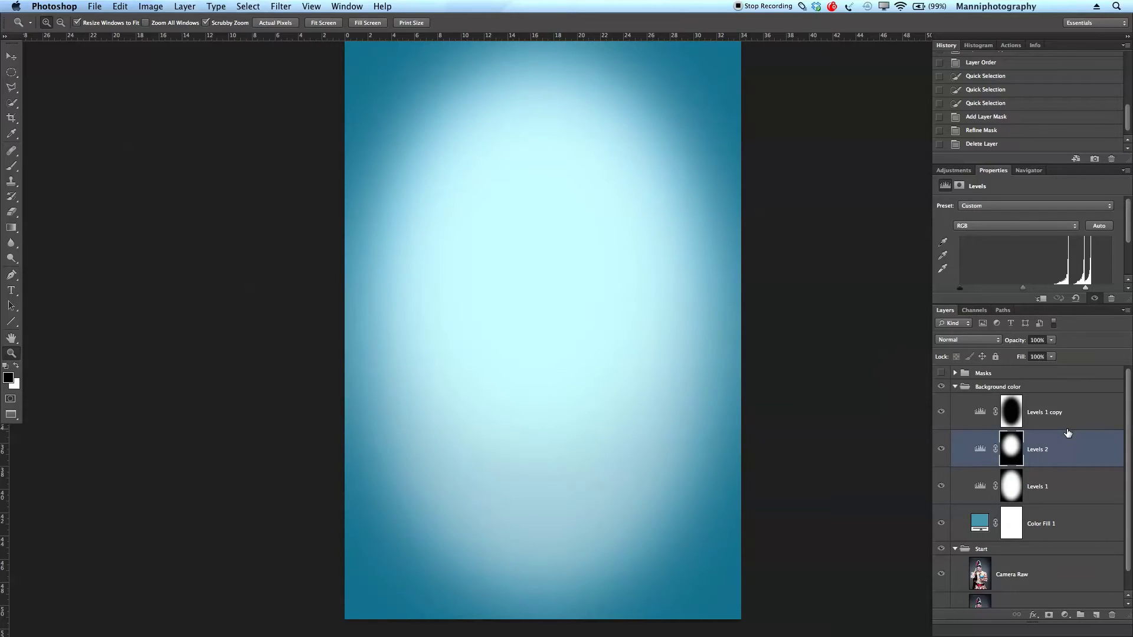
pyautogui.click(1075, 424)
pyautogui.click(941, 413)
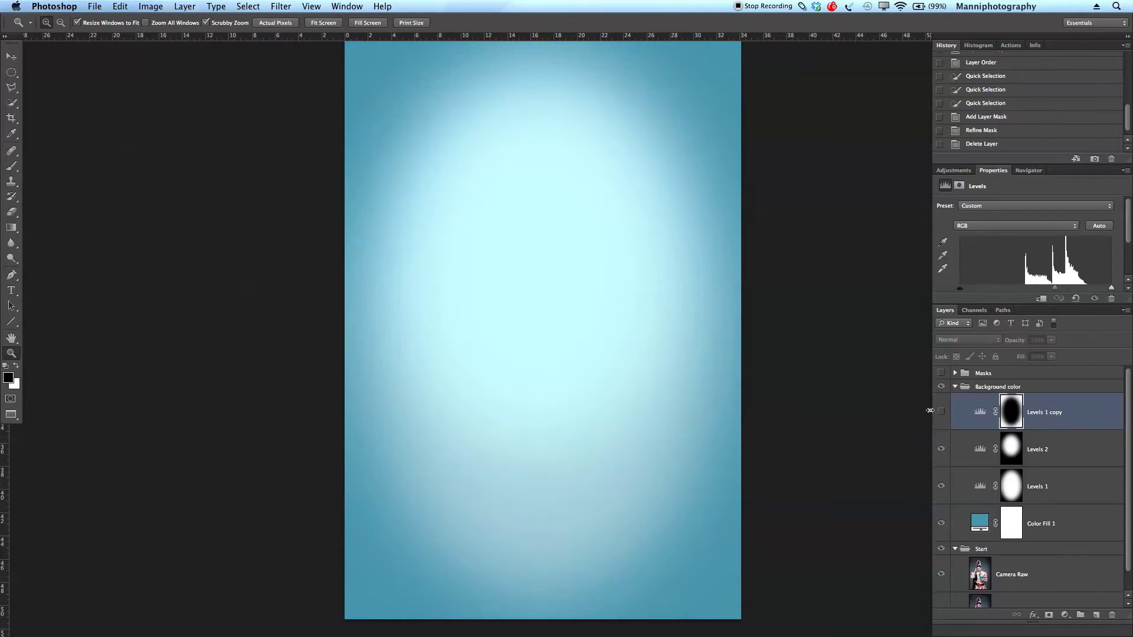
pyautogui.click(942, 413)
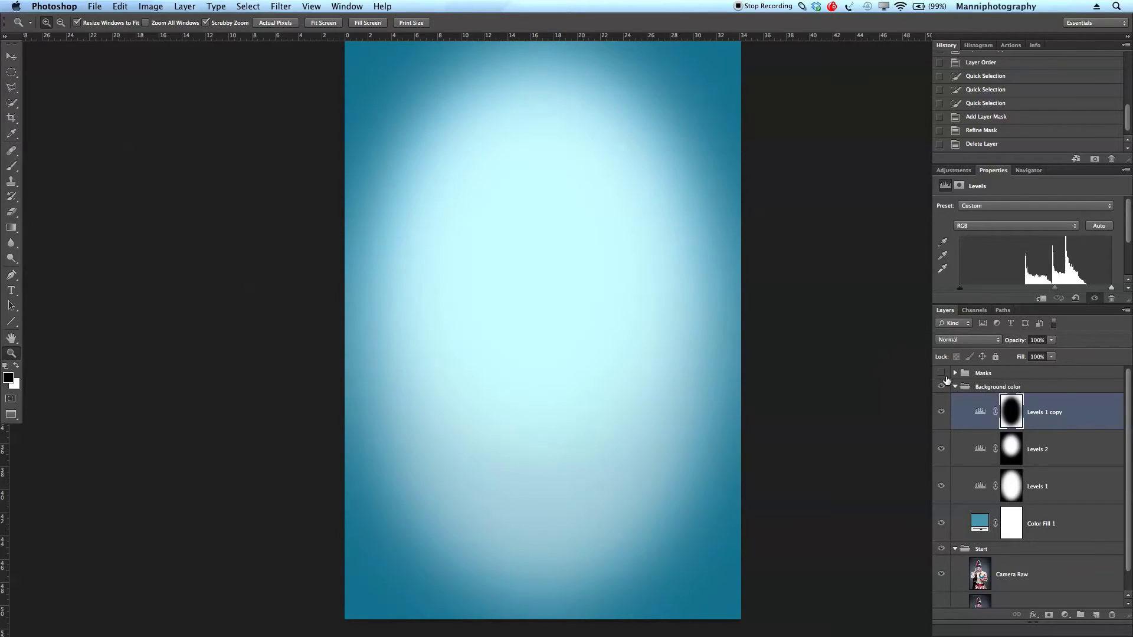
# Expand the Masks group, examine the masked subject over the backdrop by toggling the group's visibility, and collapse it again
pyautogui.click(1034, 577)
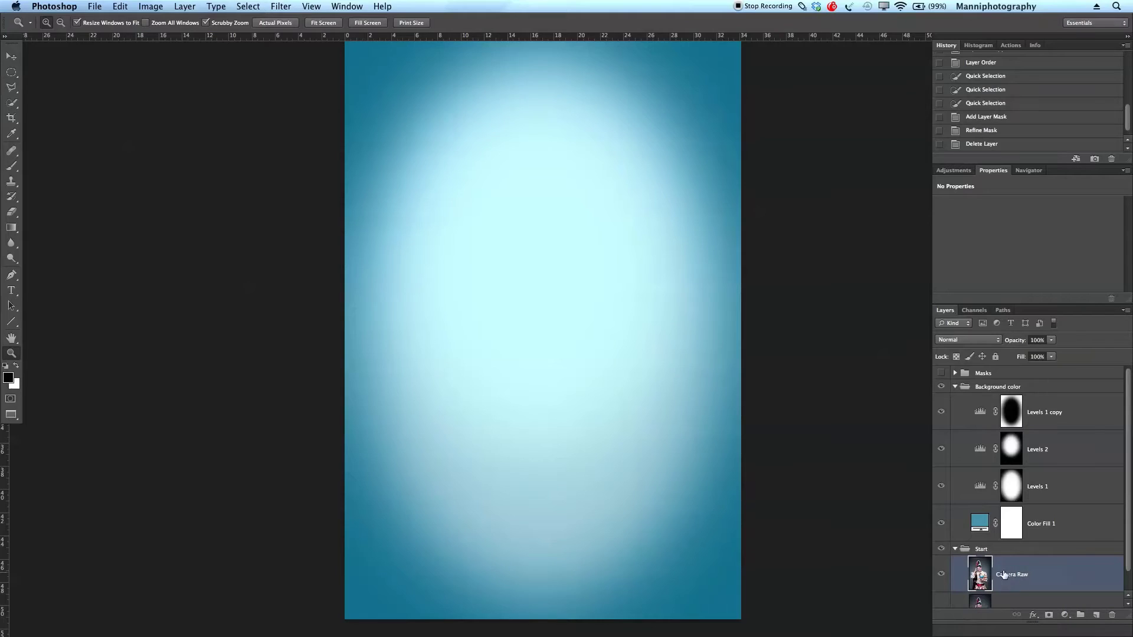
pyautogui.click(956, 374)
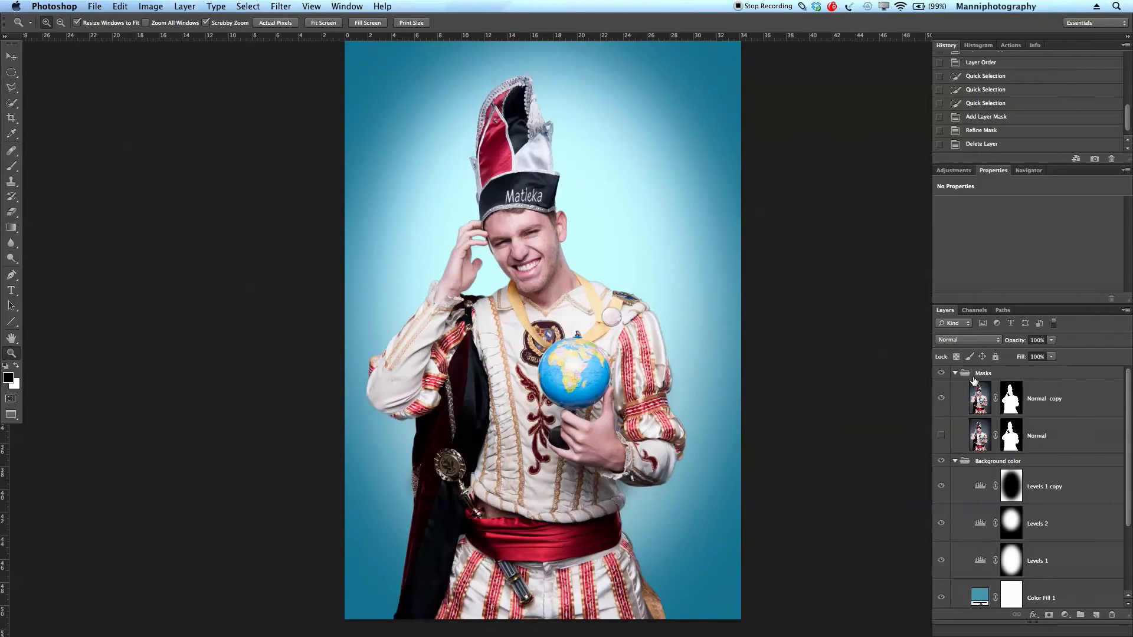
pyautogui.click(941, 374)
pyautogui.click(941, 373)
pyautogui.click(955, 374)
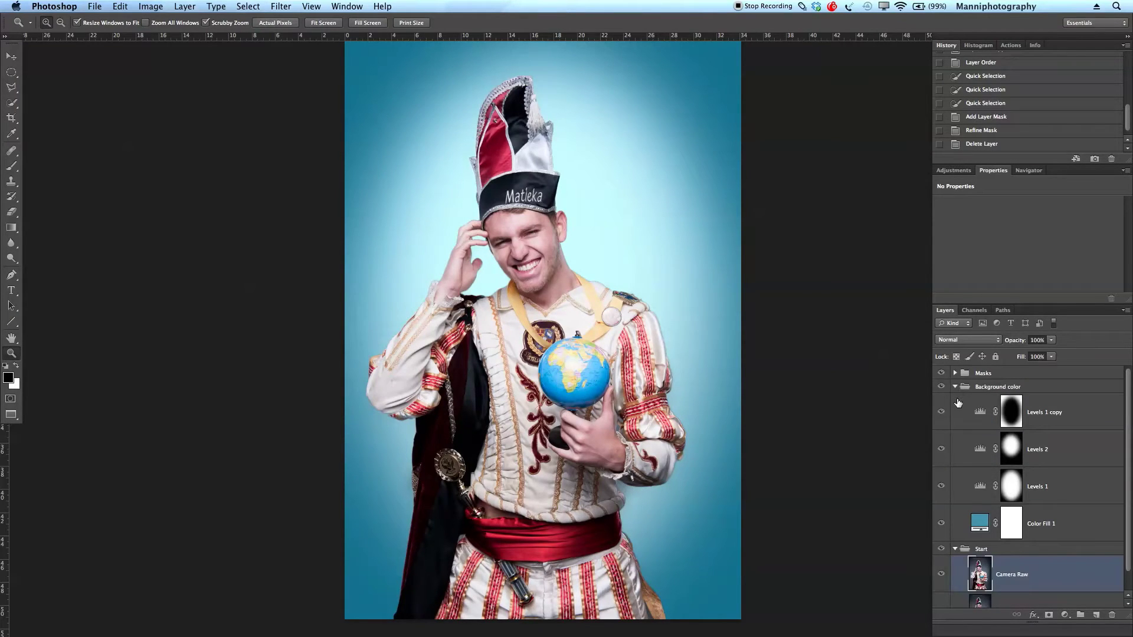
# Hide the Masks group and collapse the Start group
pyautogui.click(942, 373)
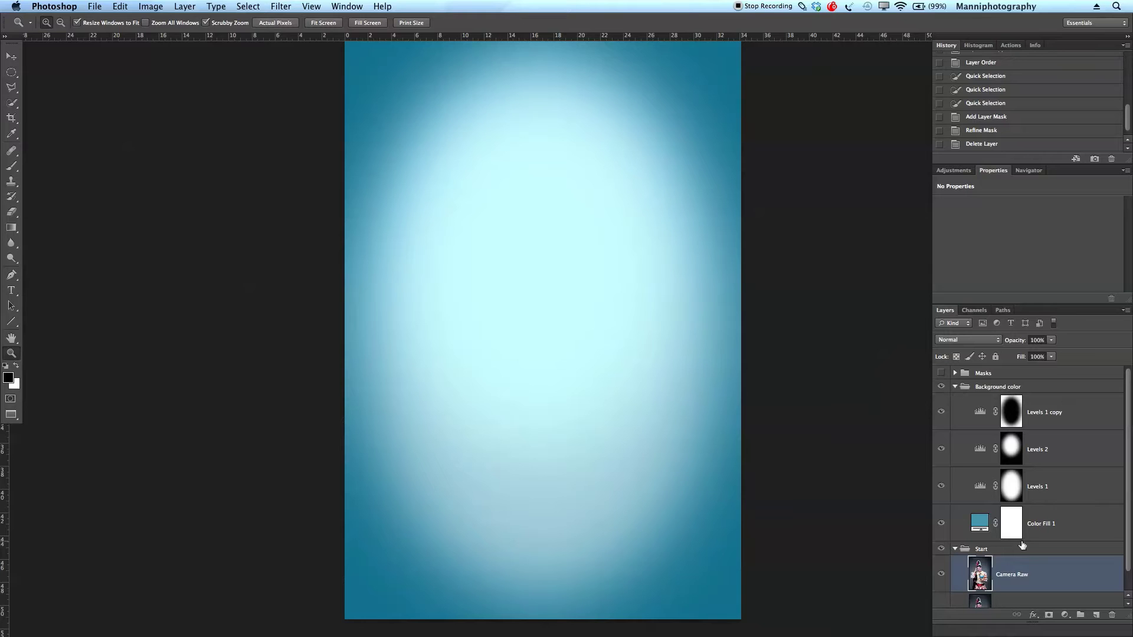
pyautogui.scroll(-1, 1129, 478)
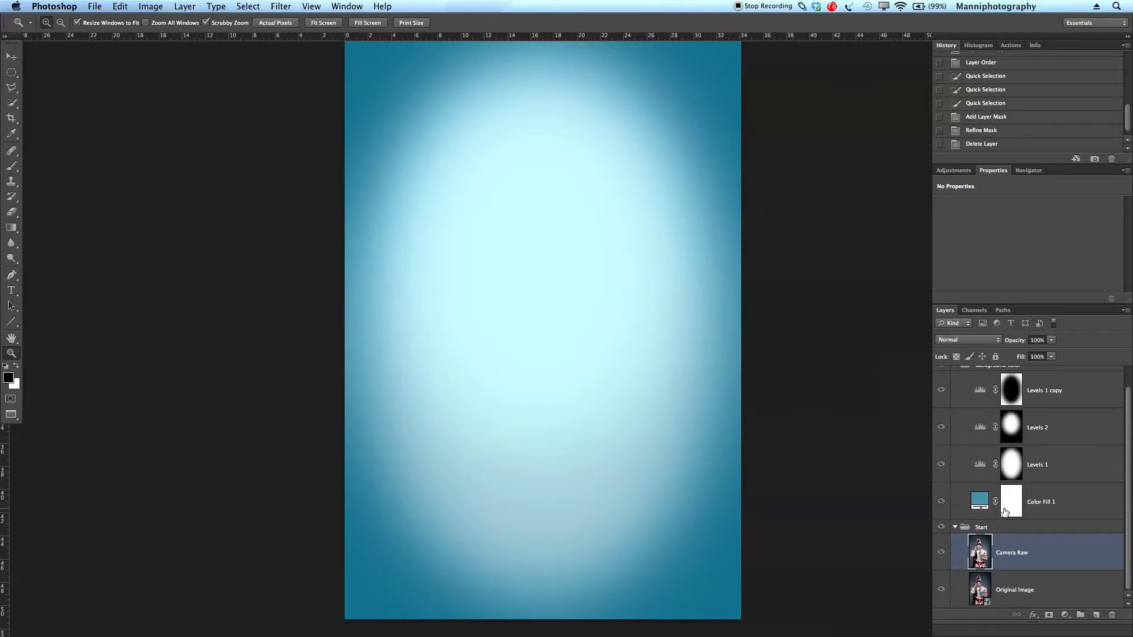
pyautogui.click(955, 528)
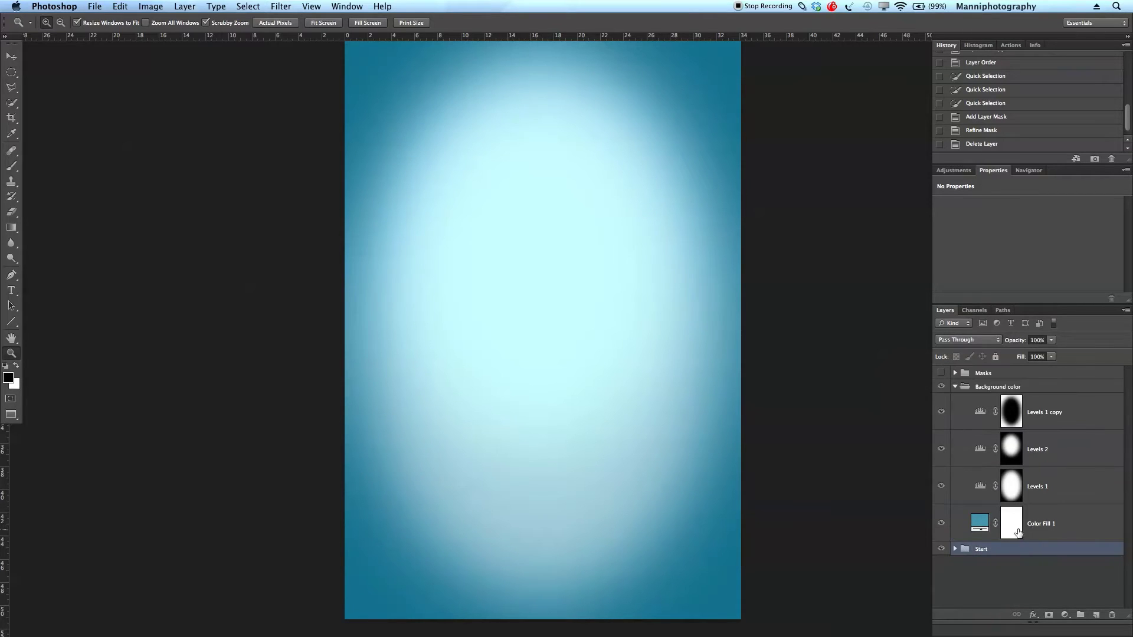
# Add a Solid Color fill layer above Levels 1 copy in the Background color group, in Normal mode at 100% opacity
pyautogui.click(1013, 406)
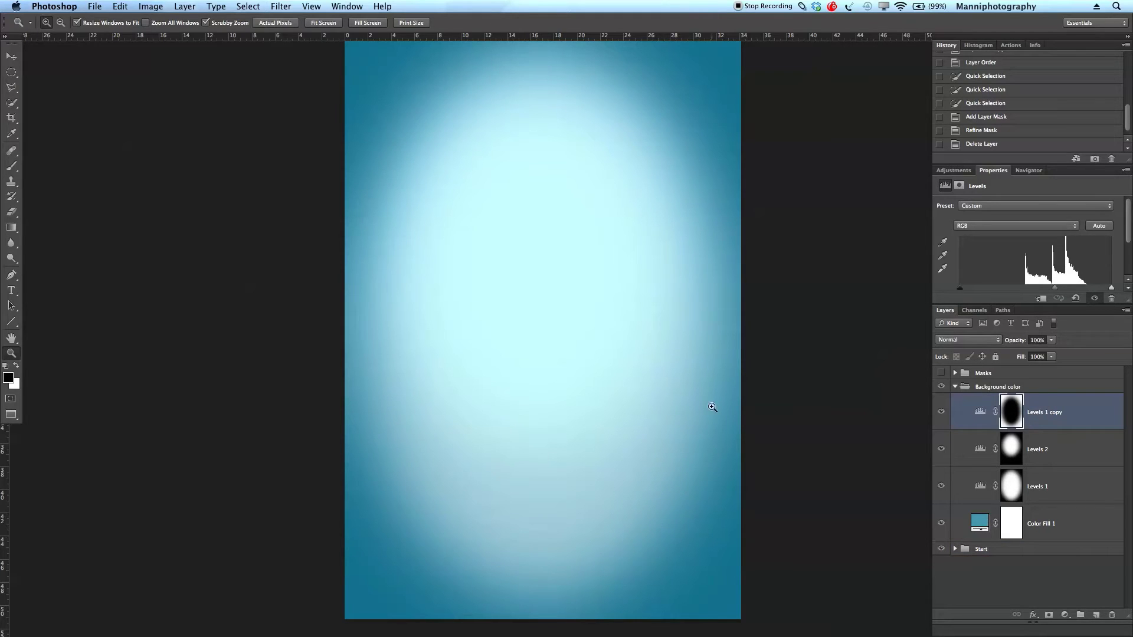
pyautogui.click(211, 7)
pyautogui.moveTo(193, 5)
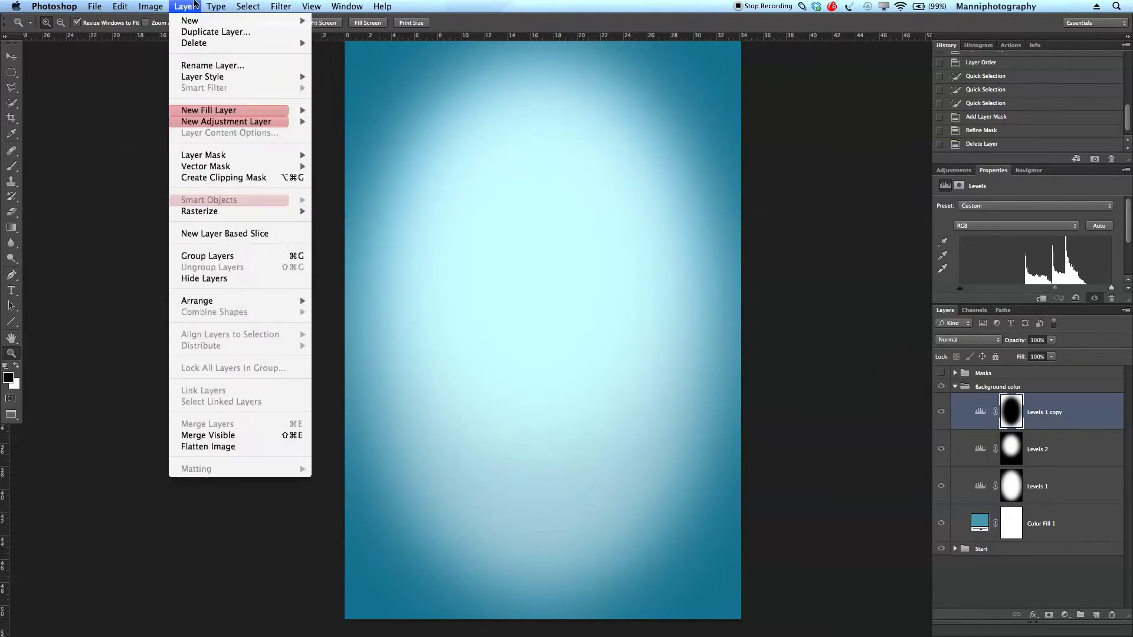
pyautogui.moveTo(212, 111)
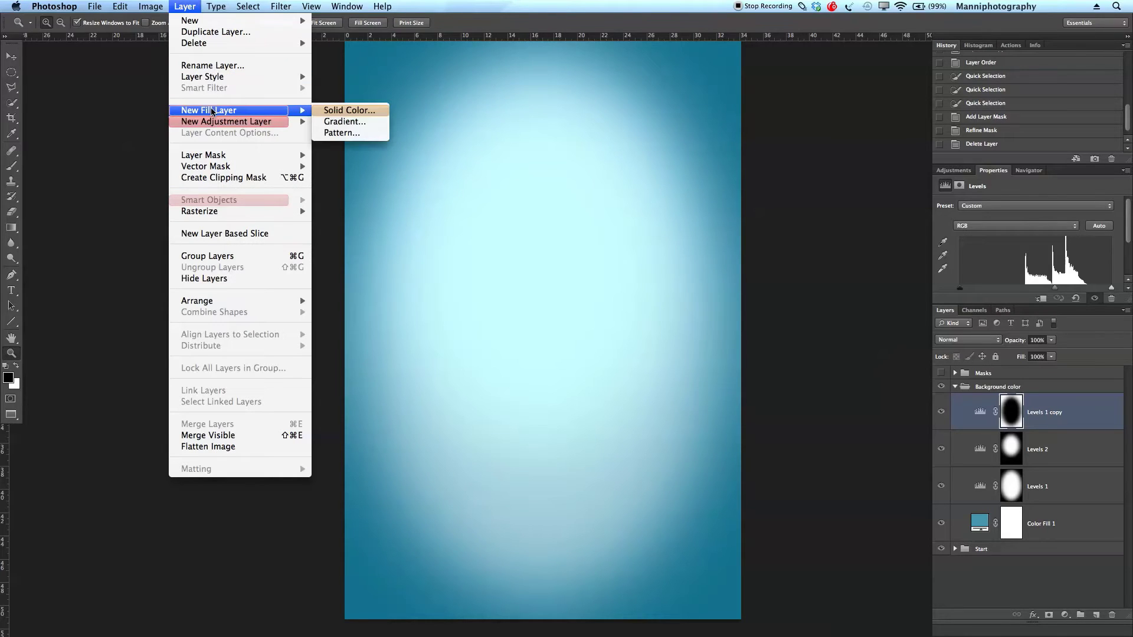
pyautogui.click(343, 112)
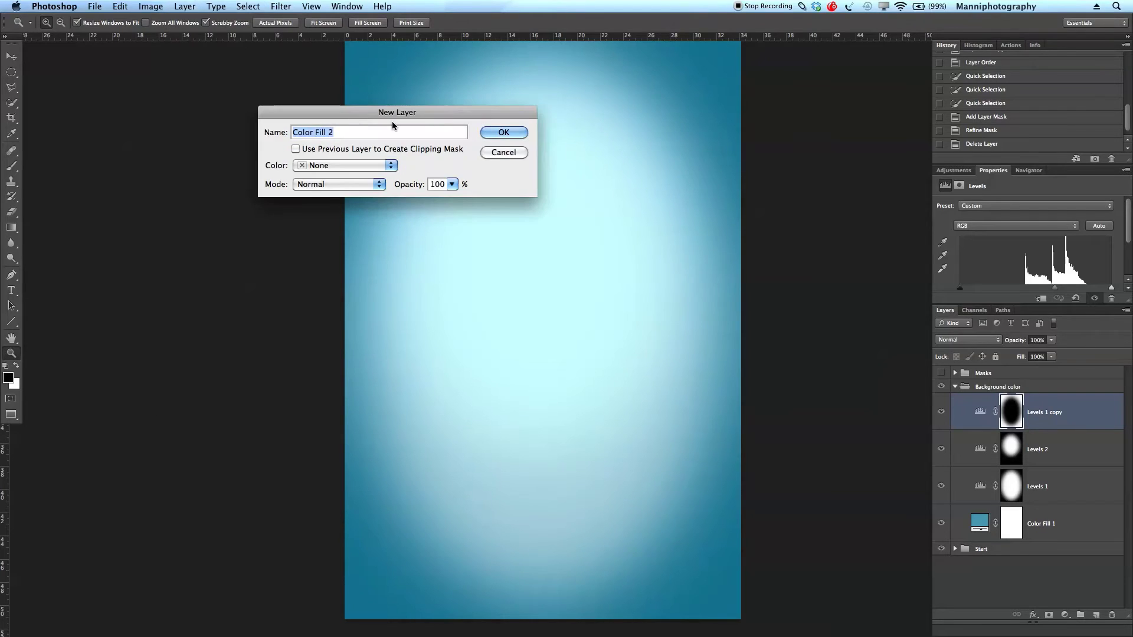
pyautogui.click(512, 134)
# Set the new fill layer's colour to a light cyan-blue with a hue of 191°
pyautogui.moveTo(321, 287); pyautogui.dragTo(242, 169)
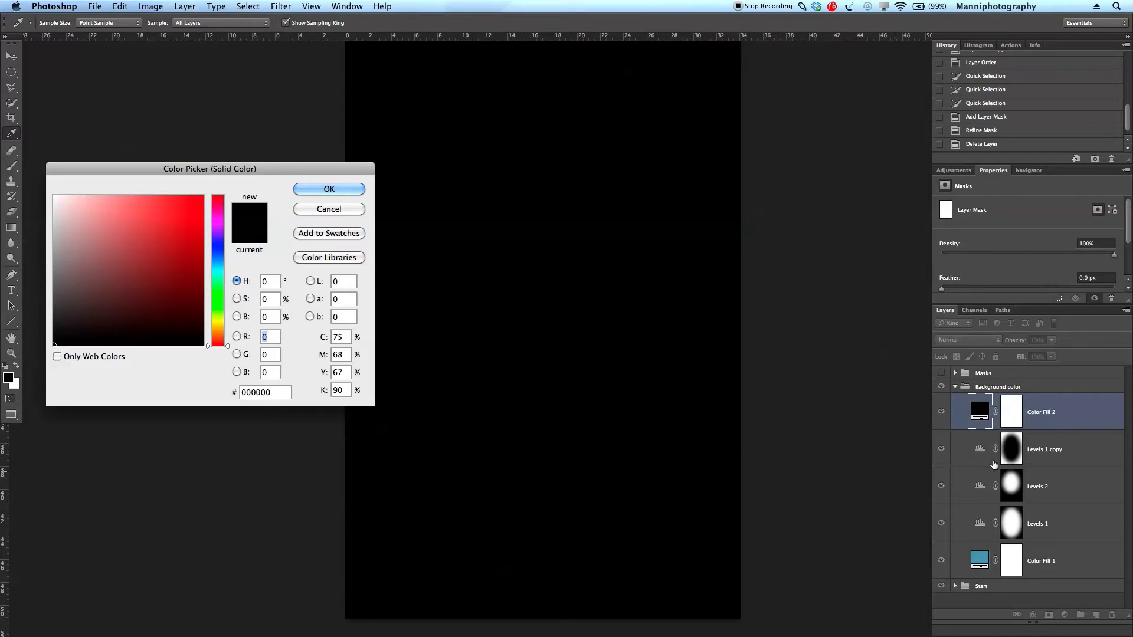
pyautogui.click(219, 273)
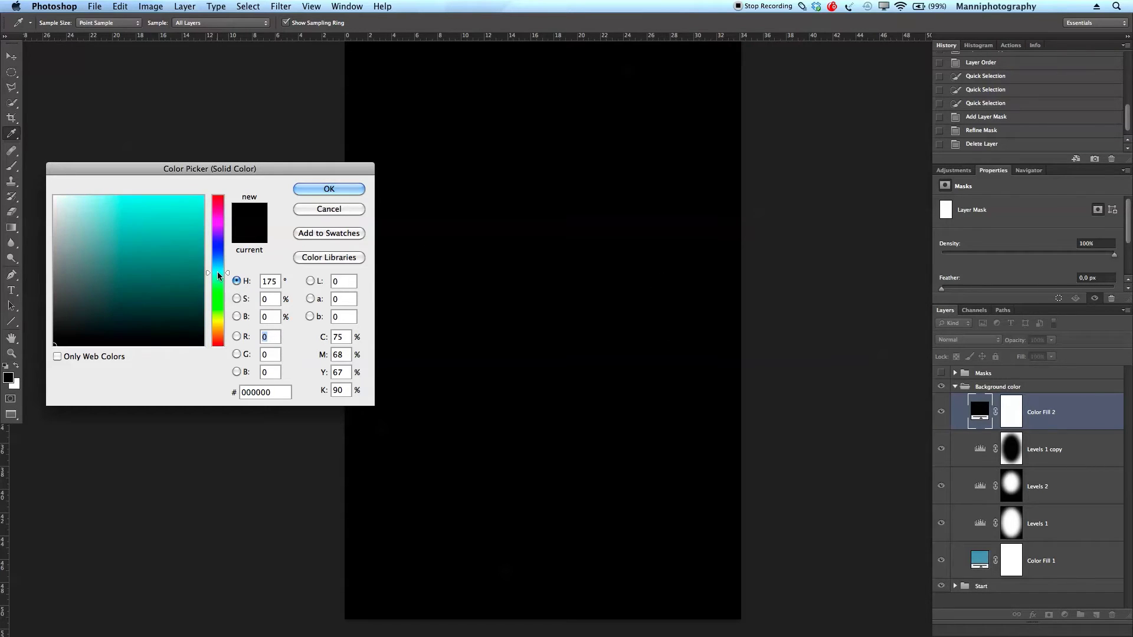
pyautogui.moveTo(115, 225); pyautogui.dragTo(99, 220)
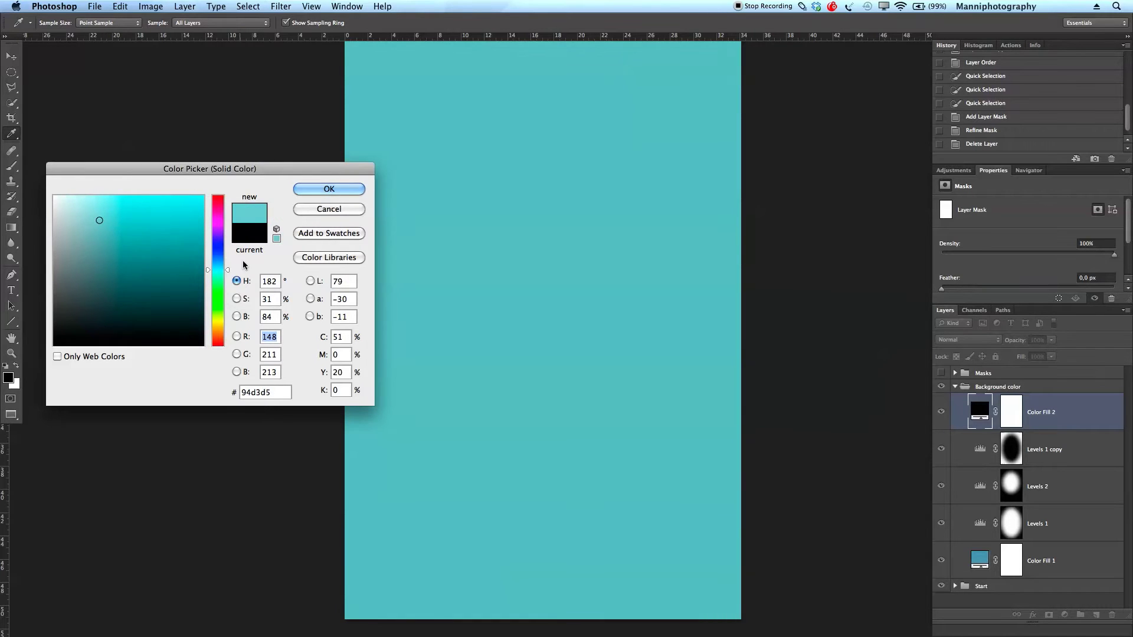
pyautogui.moveTo(229, 271); pyautogui.dragTo(228, 267)
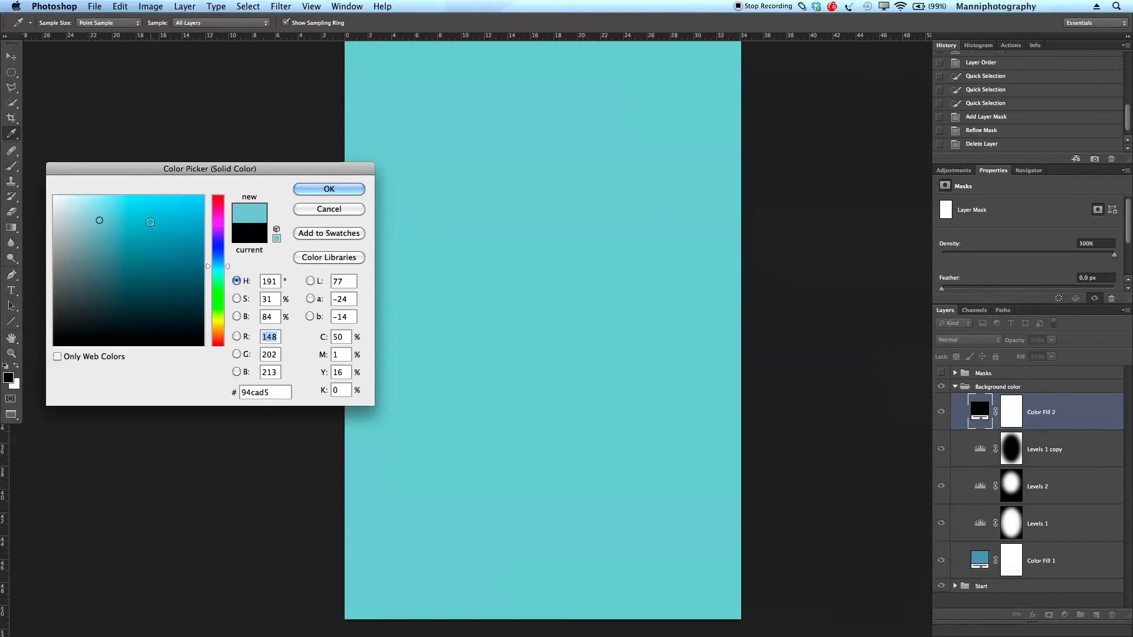
pyautogui.moveTo(99, 223); pyautogui.dragTo(109, 218)
pyautogui.click(341, 190)
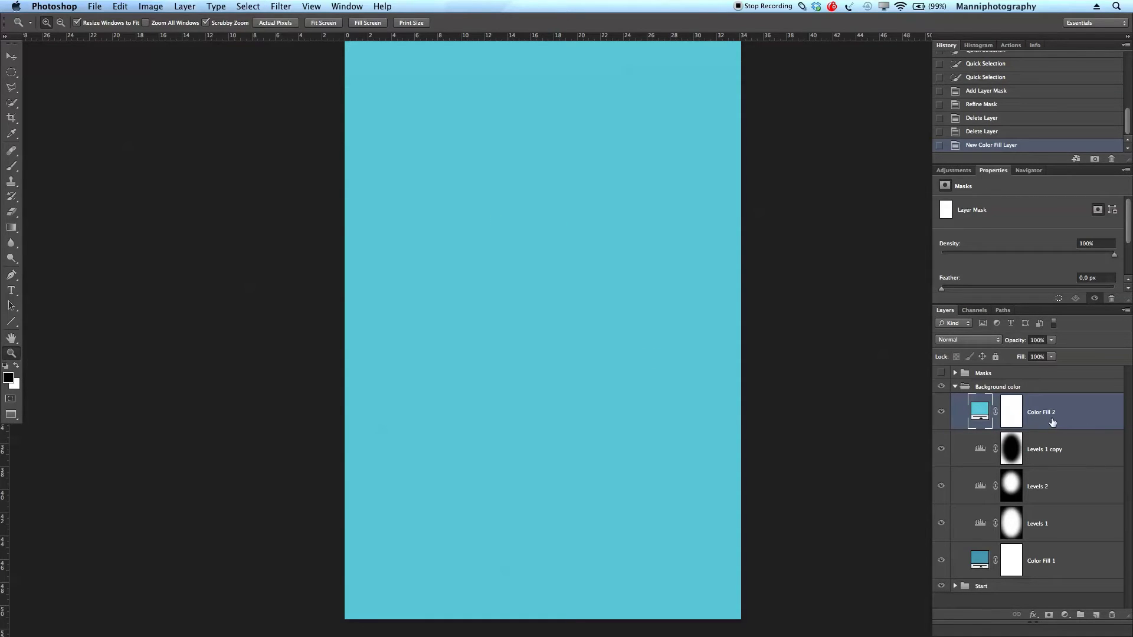
# Draw a tall elliptical selection nearly filling the canvas, about 30 by 45 ruler units, with the Color Fill 2 layer active
pyautogui.click(1048, 525)
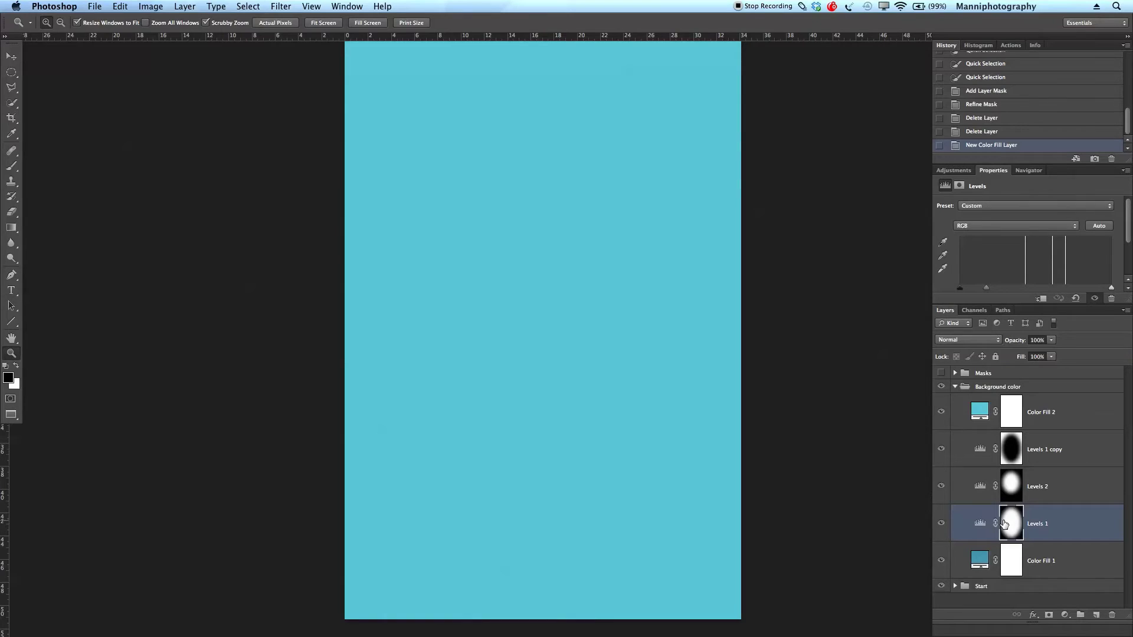
pyautogui.click(1074, 415)
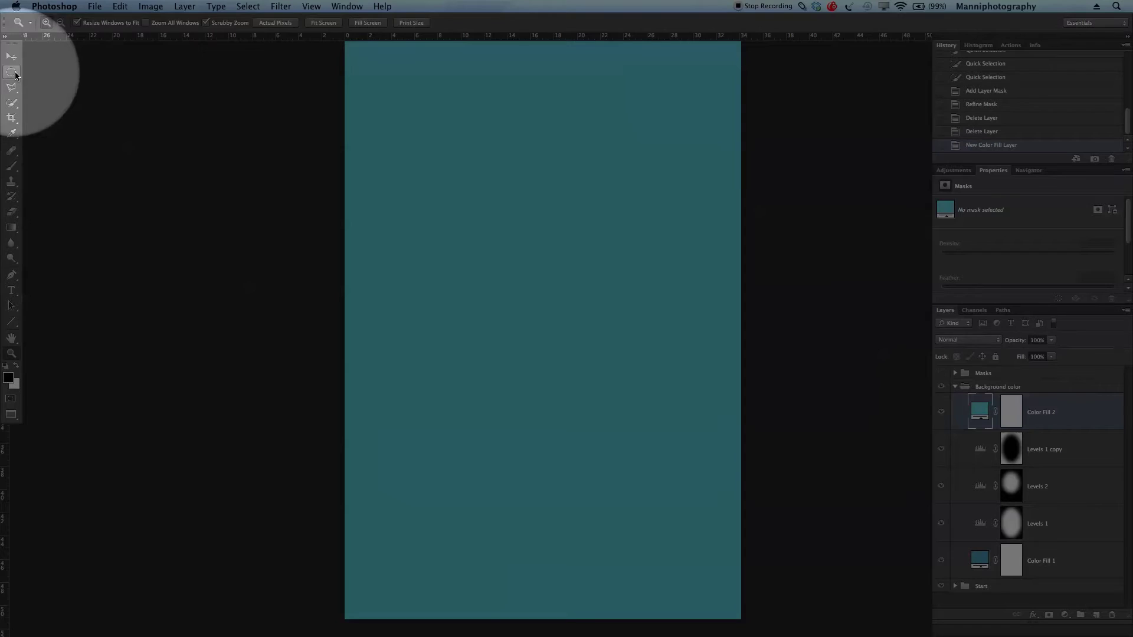
pyautogui.click(11, 73)
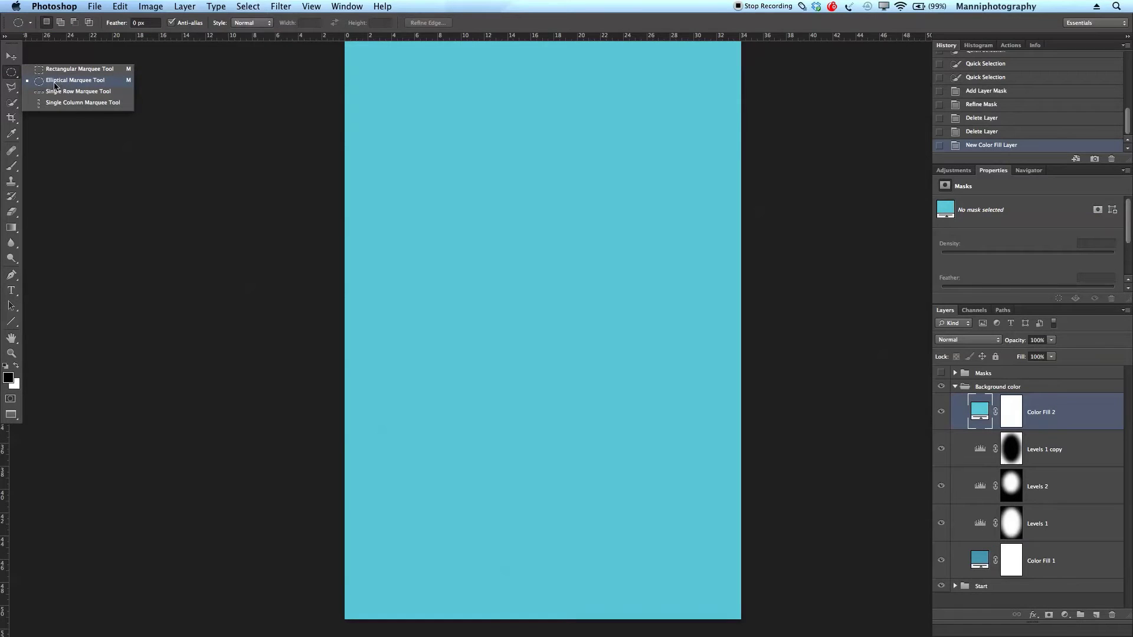
pyautogui.click(67, 81)
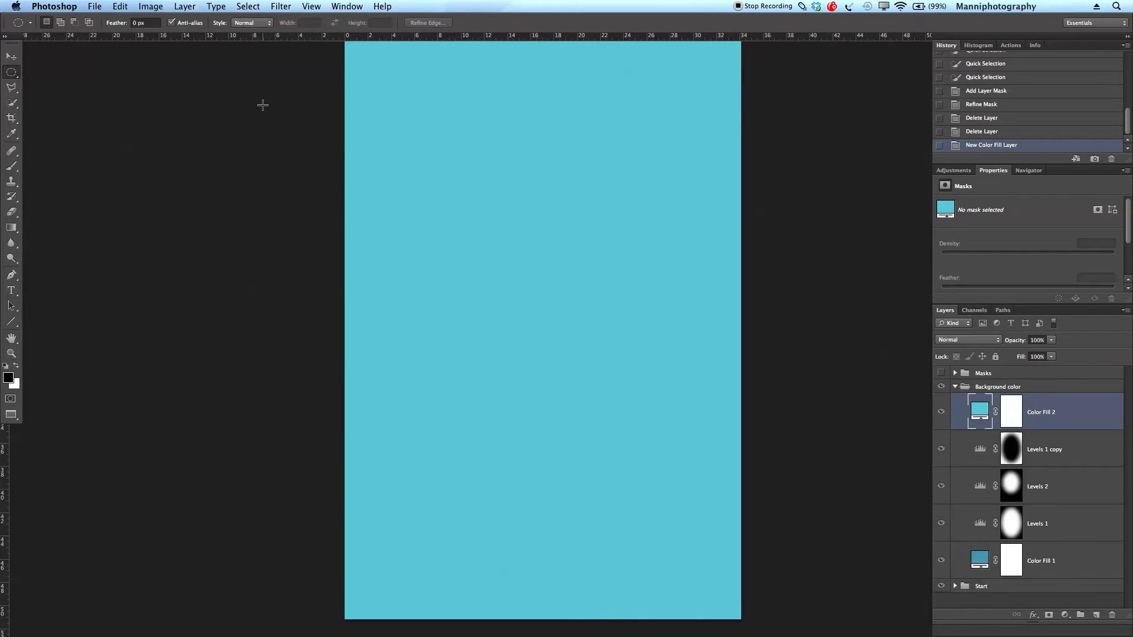
pyautogui.moveTo(380, 51); pyautogui.dragTo(717, 599)
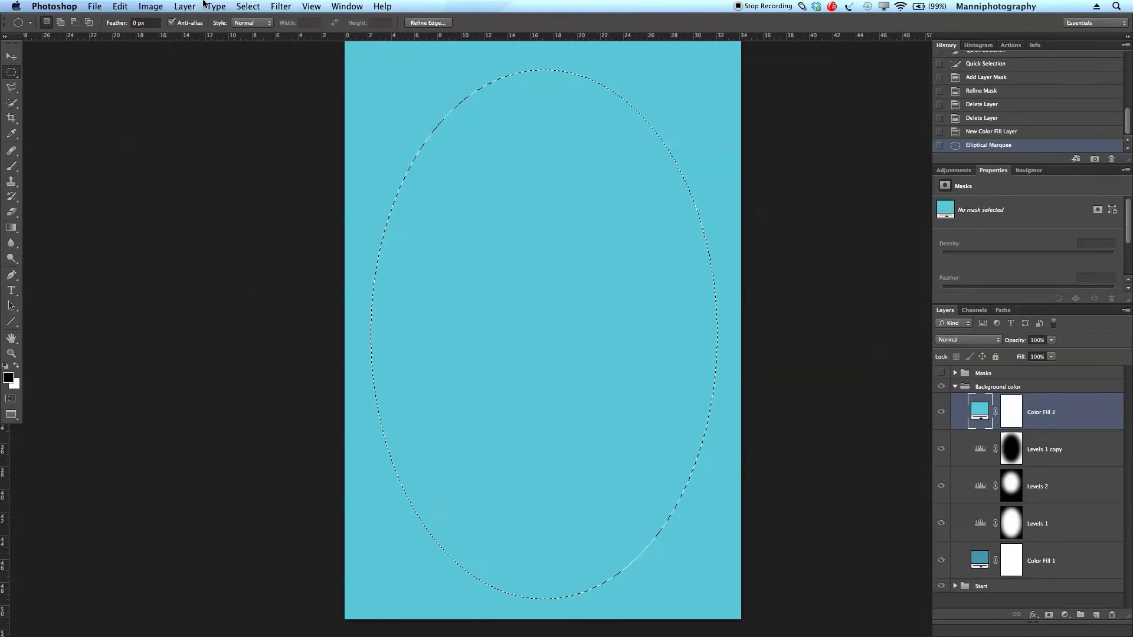
# Feather the elliptical selection twice, each time with a radius of 250 pixels
pyautogui.click(216, 6)
pyautogui.moveTo(243, 5)
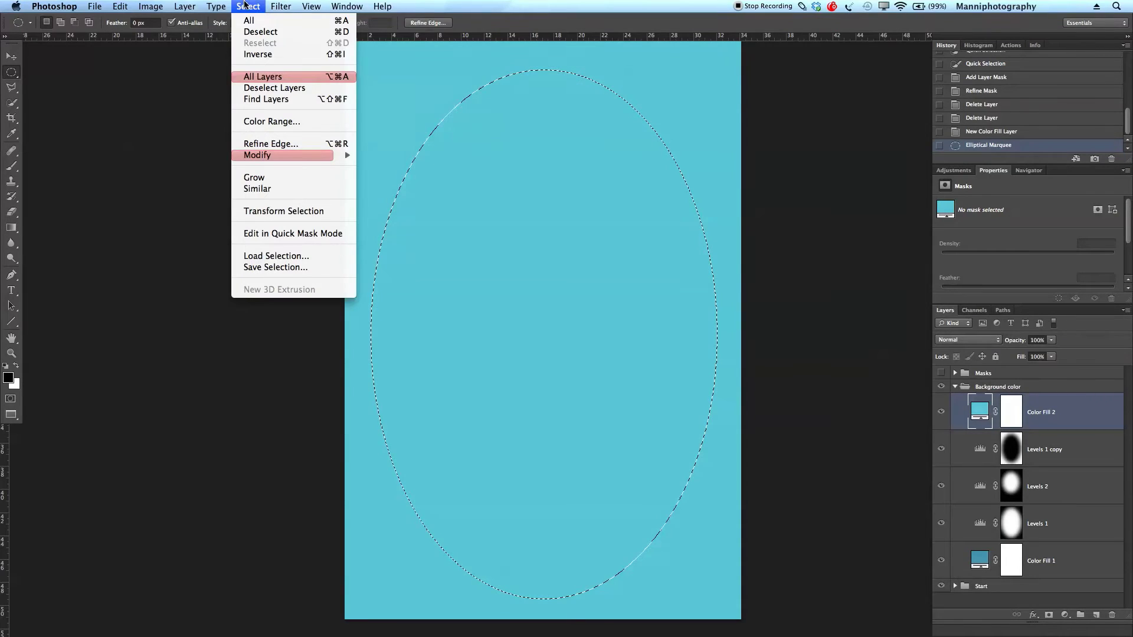
pyautogui.moveTo(262, 155)
pyautogui.click(373, 201)
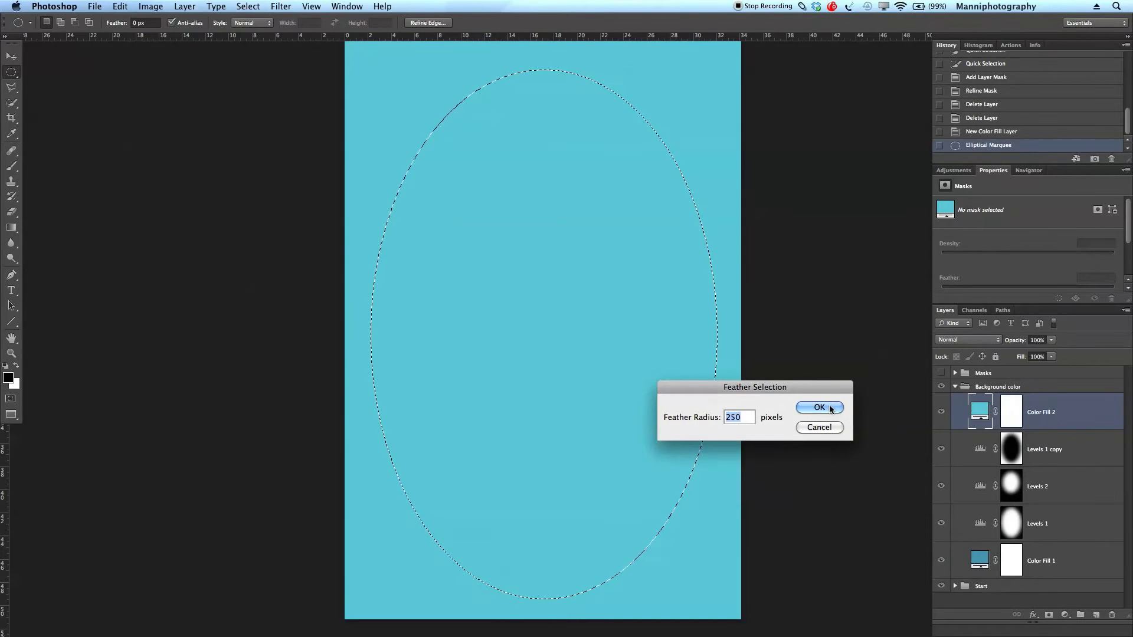
pyautogui.click(820, 407)
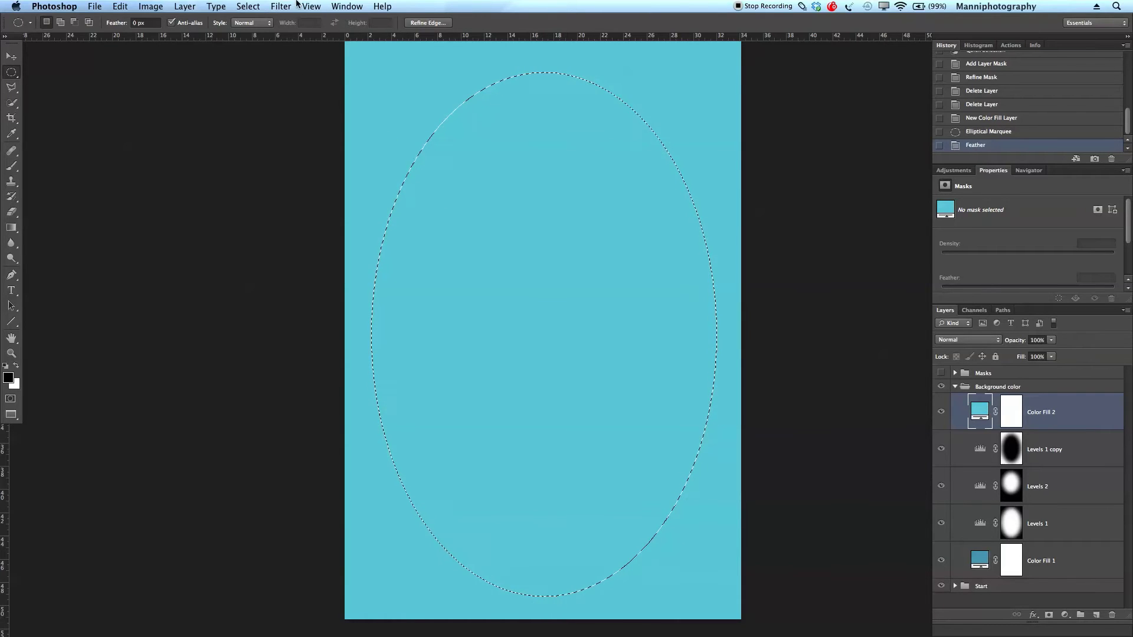
pyautogui.click(259, 5)
pyautogui.moveTo(271, 154)
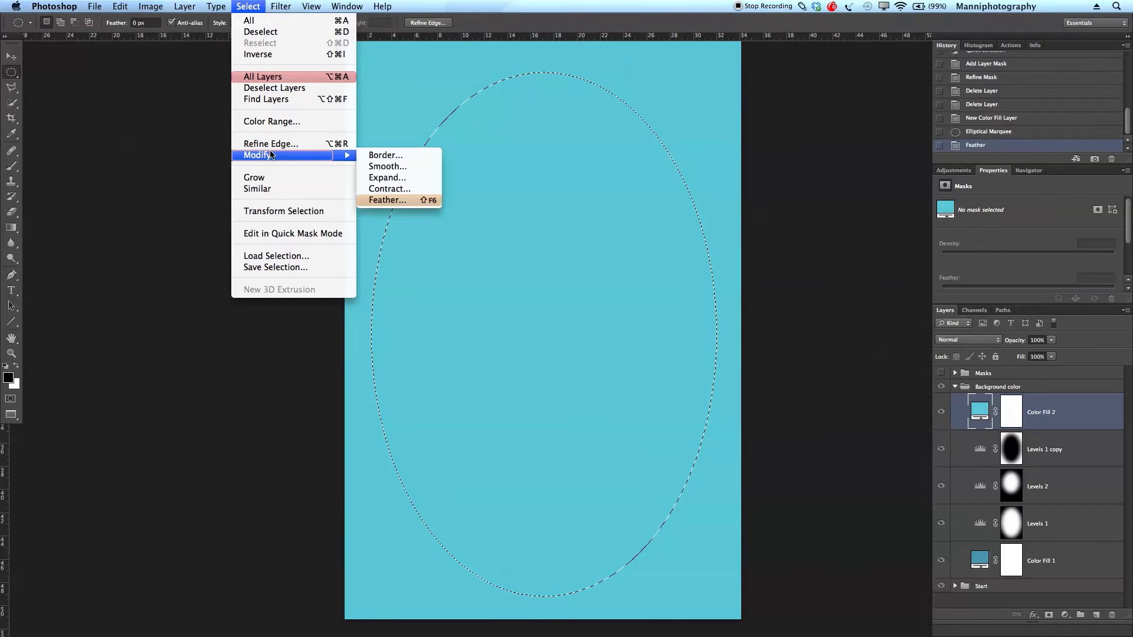
pyautogui.hotkey('shift', 'F6')
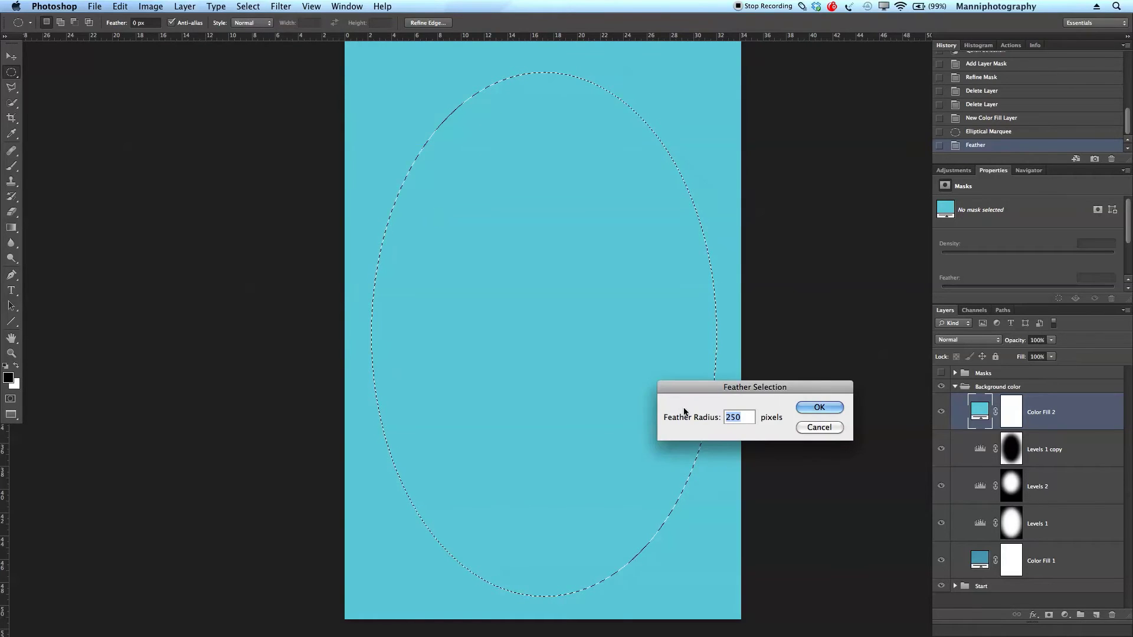
pyautogui.click(806, 405)
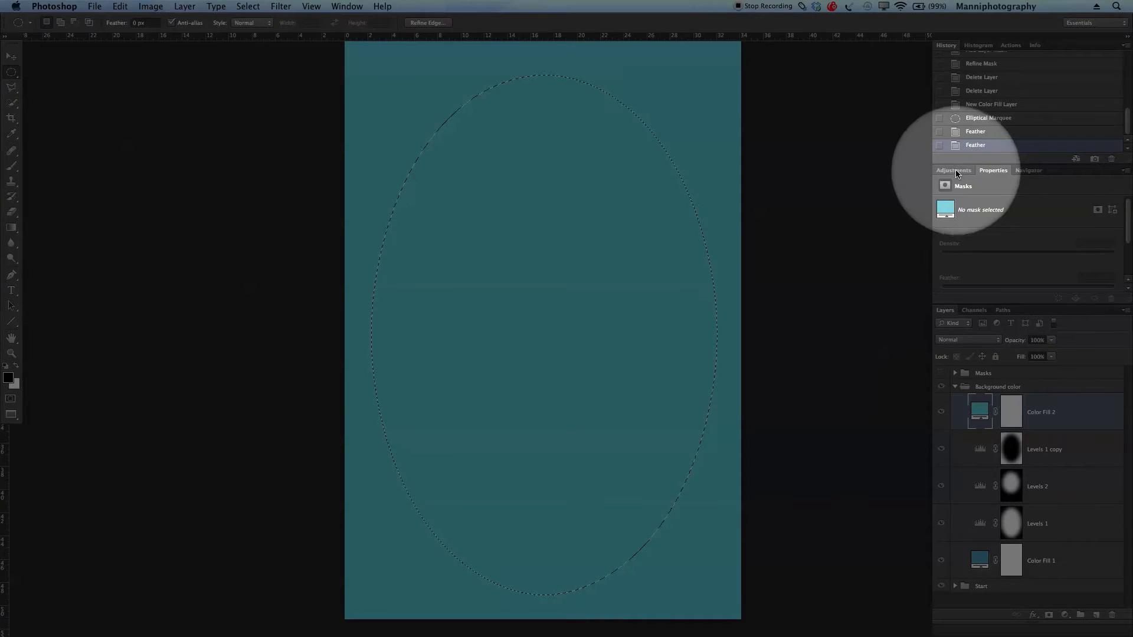
# Add a Levels adjustment layer masked by the feathered ellipse and lower its white input level to brighten the backdrop's centre strongly
pyautogui.click(954, 171)
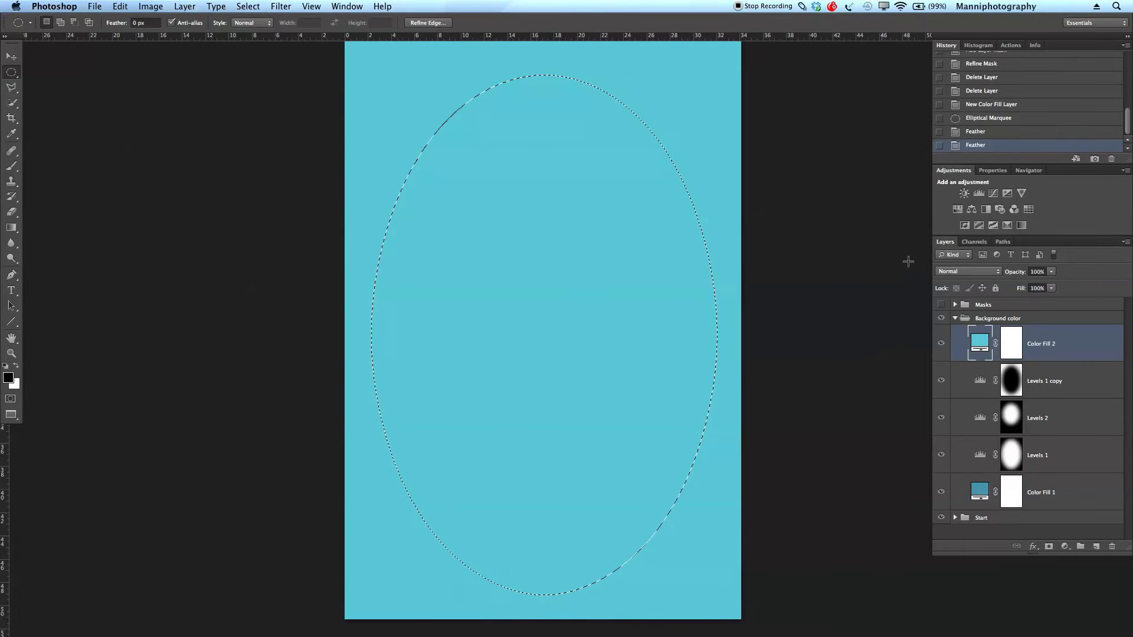
pyautogui.click(993, 170)
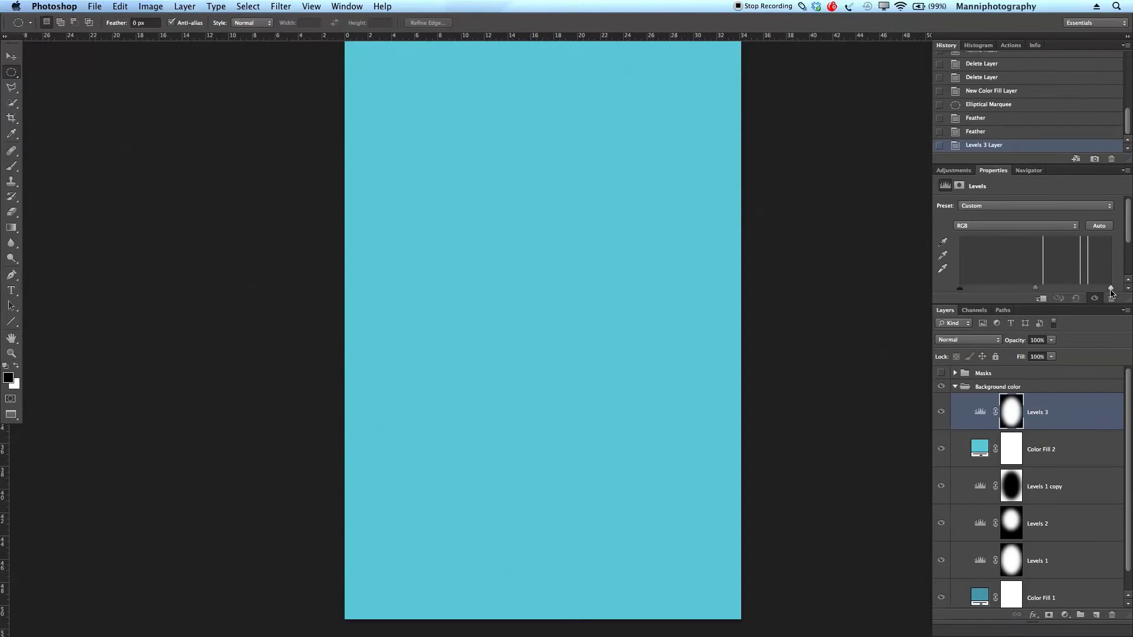
pyautogui.moveTo(1111, 291); pyautogui.dragTo(1058, 289)
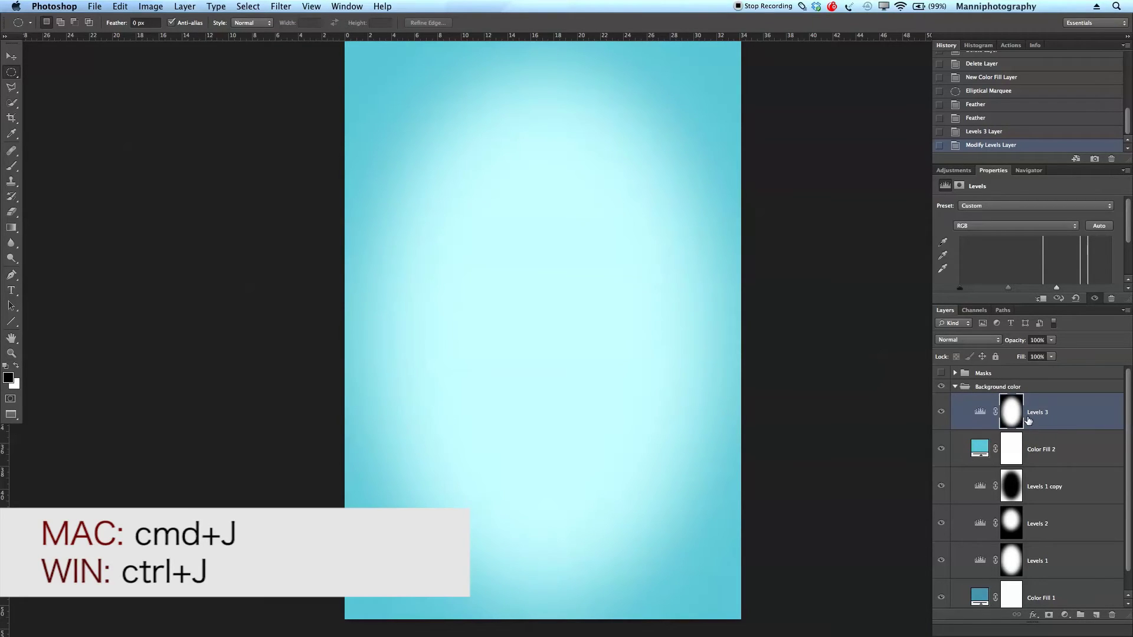
# Duplicate the Levels 3 layer and invert the copy's layer mask
pyautogui.press('super+j')
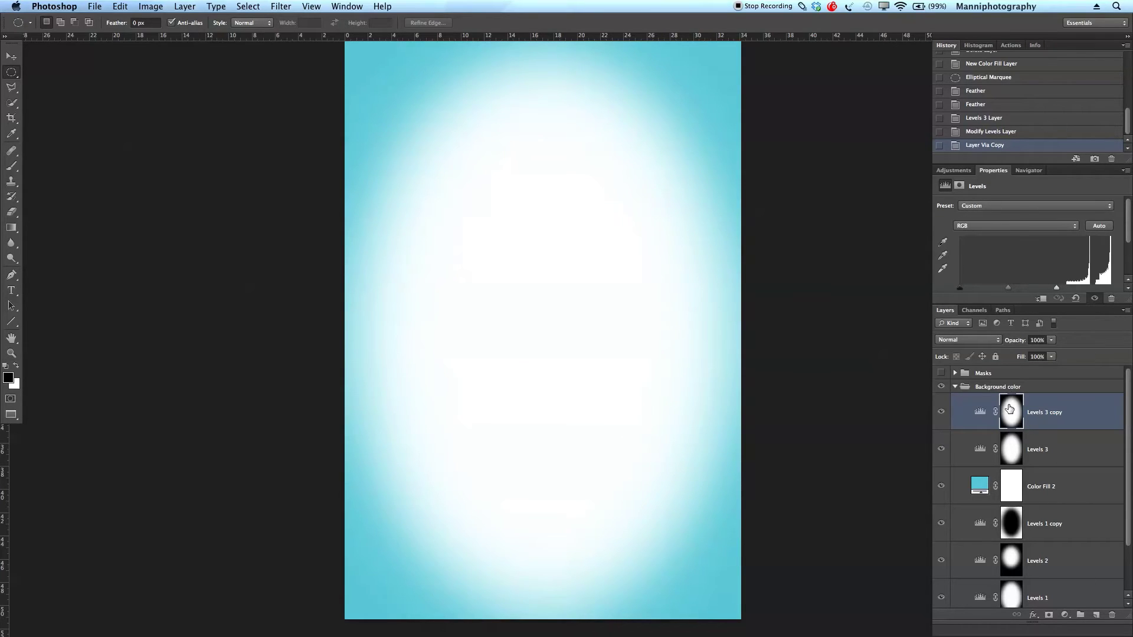
pyautogui.press('super+i')
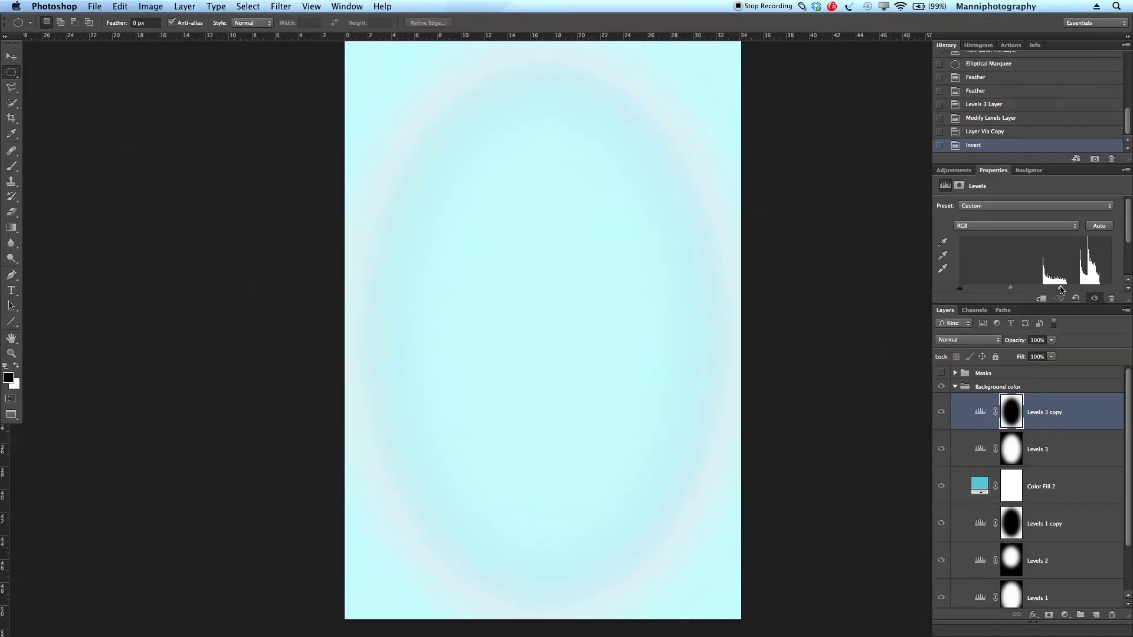
# In the Levels 3 copy, restore the white input to its maximum and shift the midtones towards the highlights to darken the backdrop's edges
pyautogui.moveTo(1075, 289); pyautogui.dragTo(1129, 293)
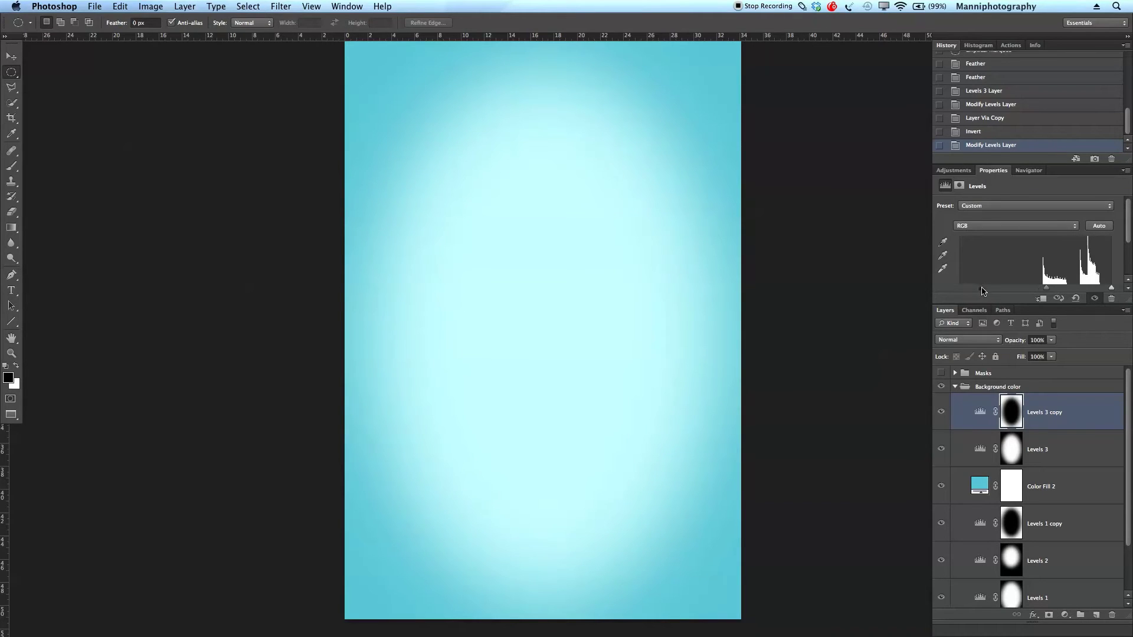
pyautogui.moveTo(982, 291); pyautogui.dragTo(1028, 291)
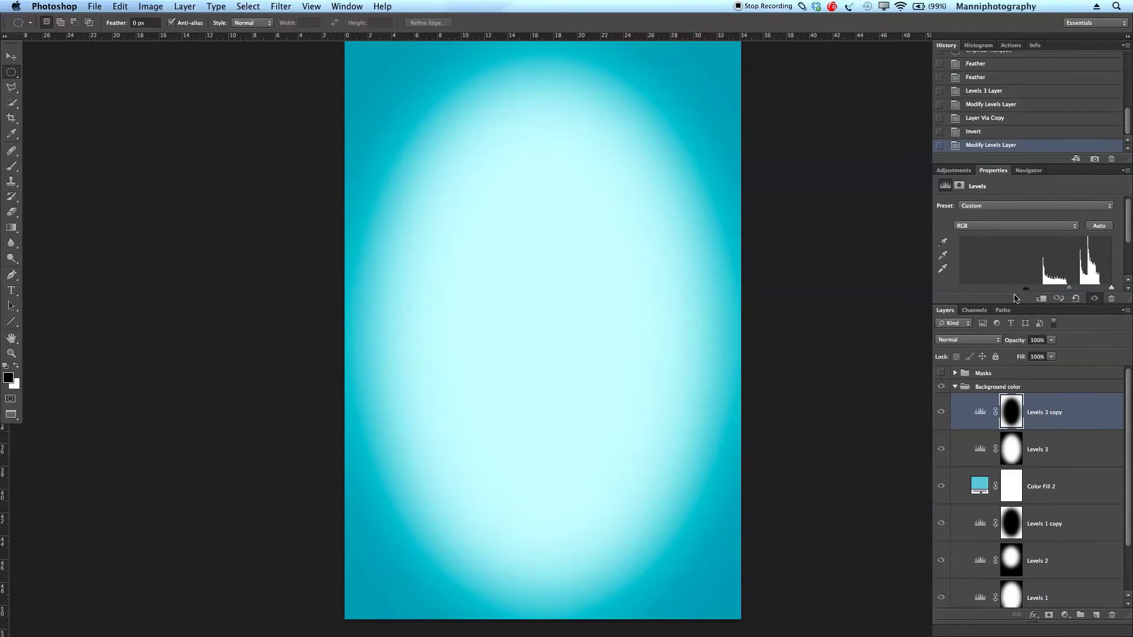
pyautogui.moveTo(1026, 289); pyautogui.dragTo(957, 291)
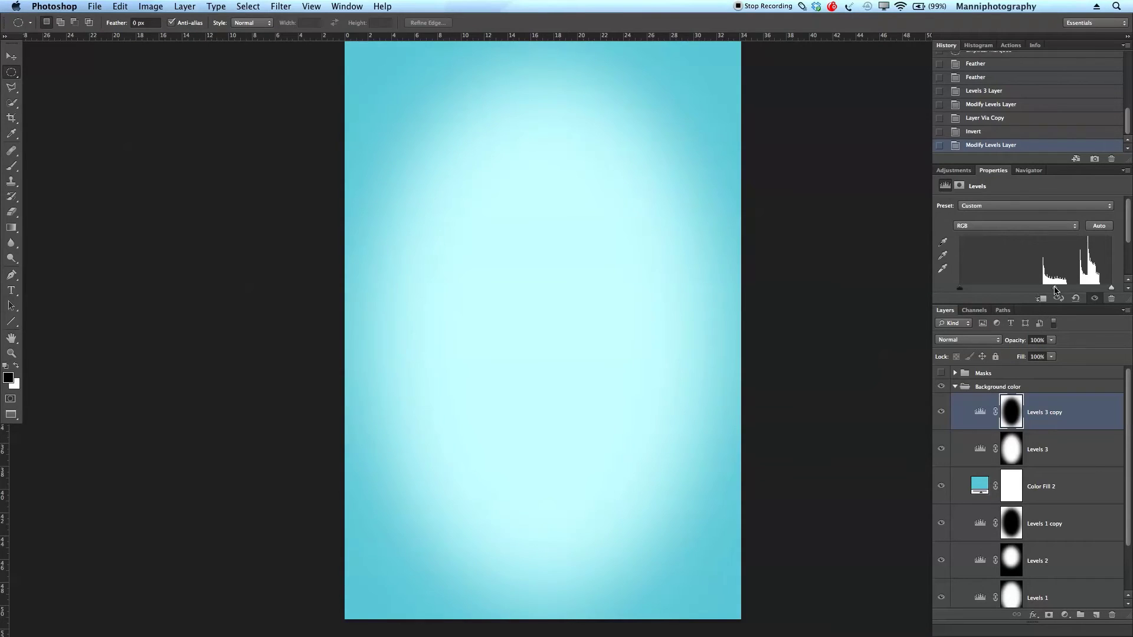
pyautogui.moveTo(1055, 289)
pyautogui.mouseDown()
pyautogui.moveTo(1085, 290)
pyautogui.moveTo(1073, 293)
pyautogui.mouseUp()
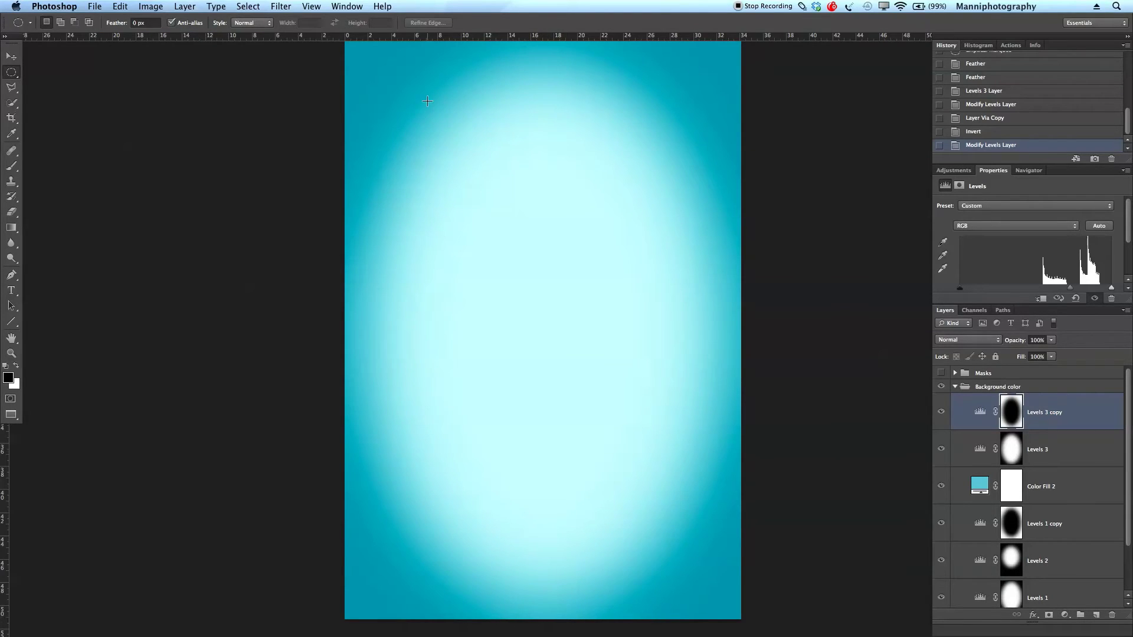
# Apply the Add Noise filter to the Levels 3 copy mask with an amount of 4% and Uniform distribution
pyautogui.click(277, 4)
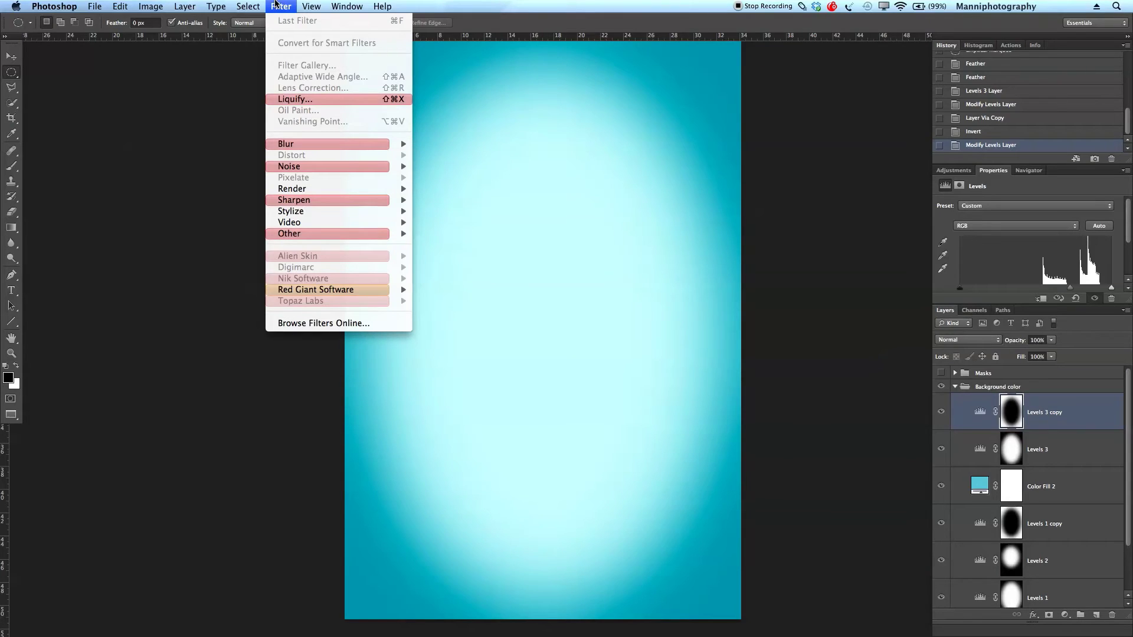
pyautogui.moveTo(289, 166)
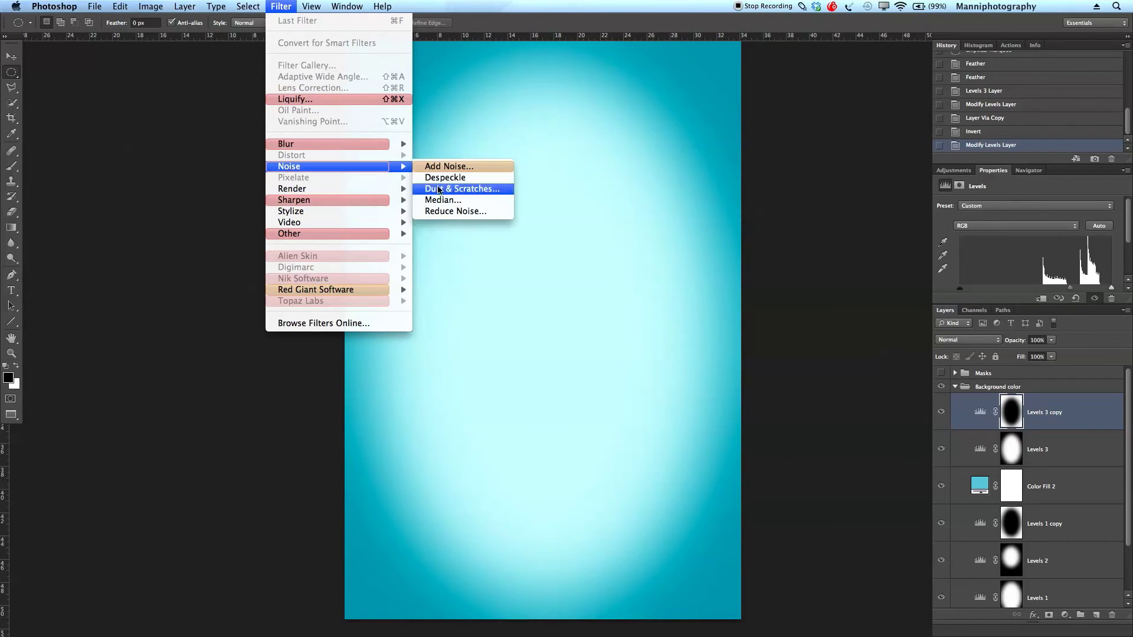
pyautogui.click(451, 167)
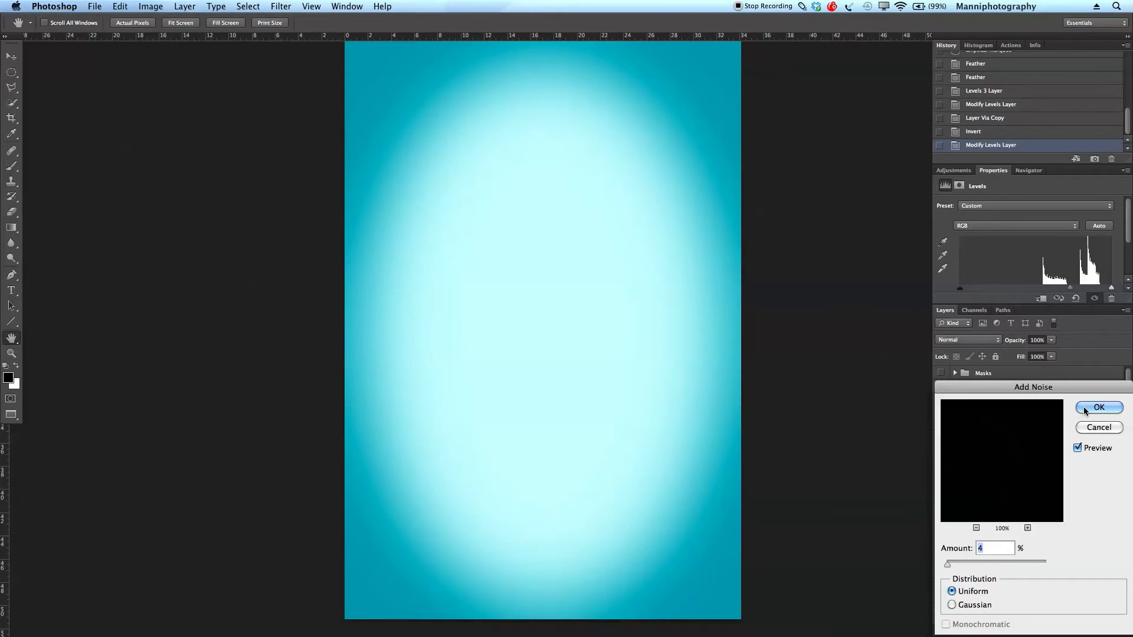
pyautogui.click(1086, 407)
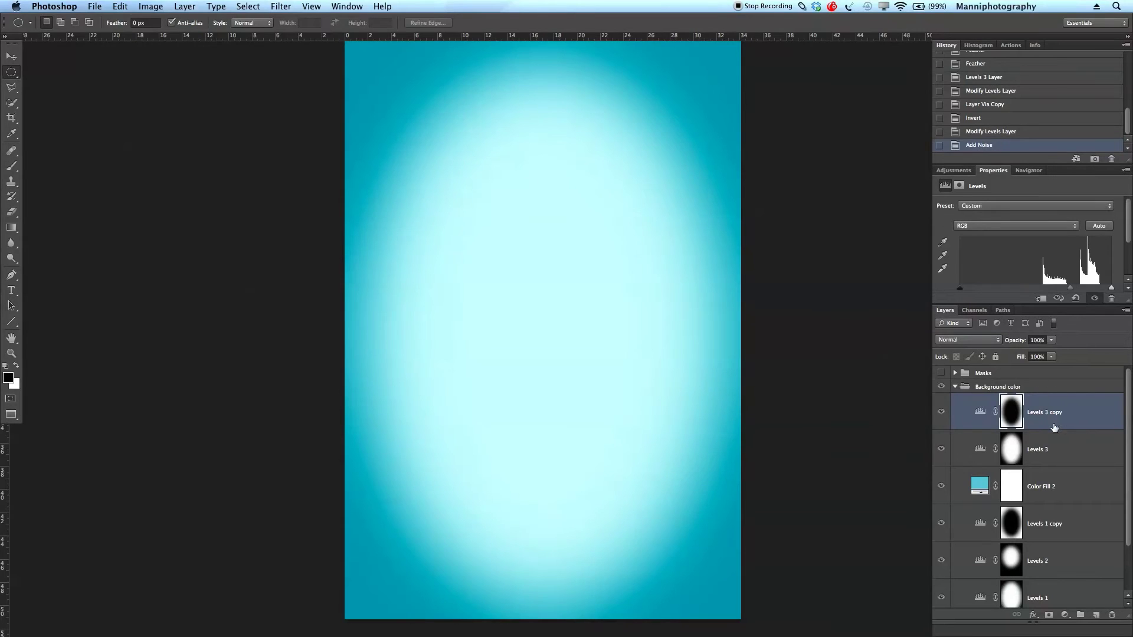
# Apply the Add Noise filter to the Levels 3 mask with an amount of 4% and Uniform distribution
pyautogui.click(1057, 447)
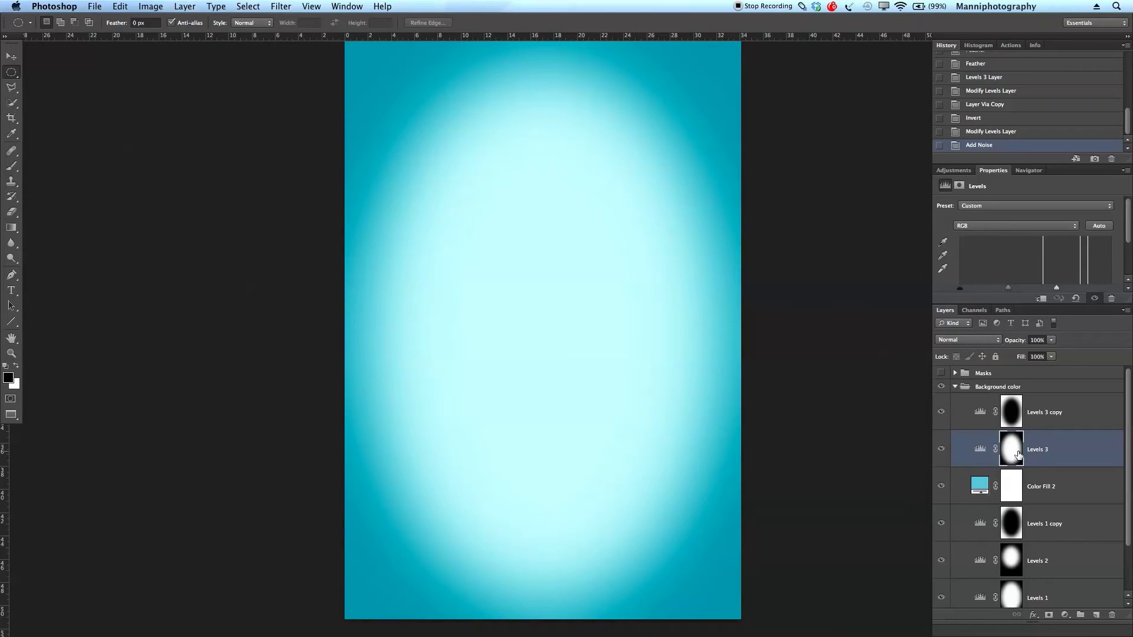
pyautogui.click(248, 6)
pyautogui.moveTo(281, 6)
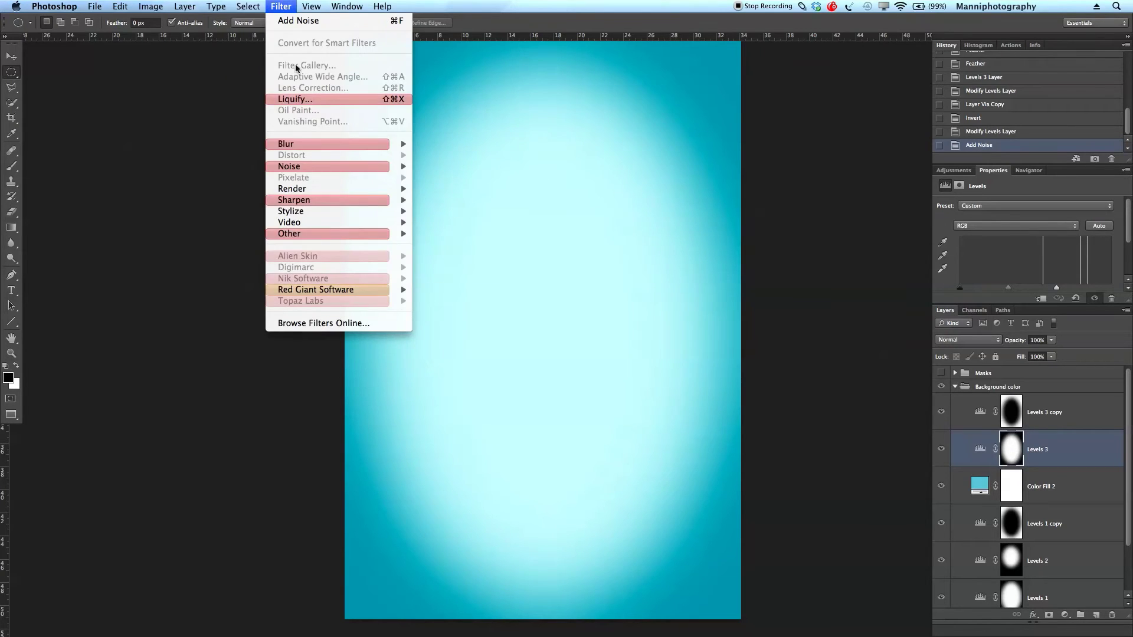
pyautogui.moveTo(331, 166)
pyautogui.click(479, 167)
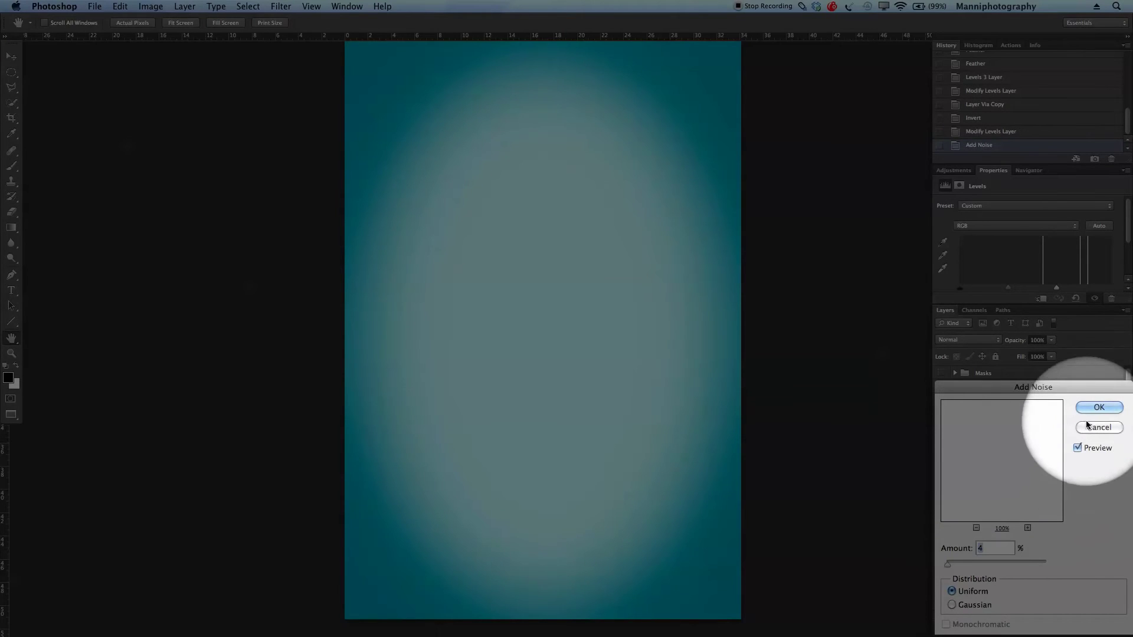
pyautogui.click(1090, 407)
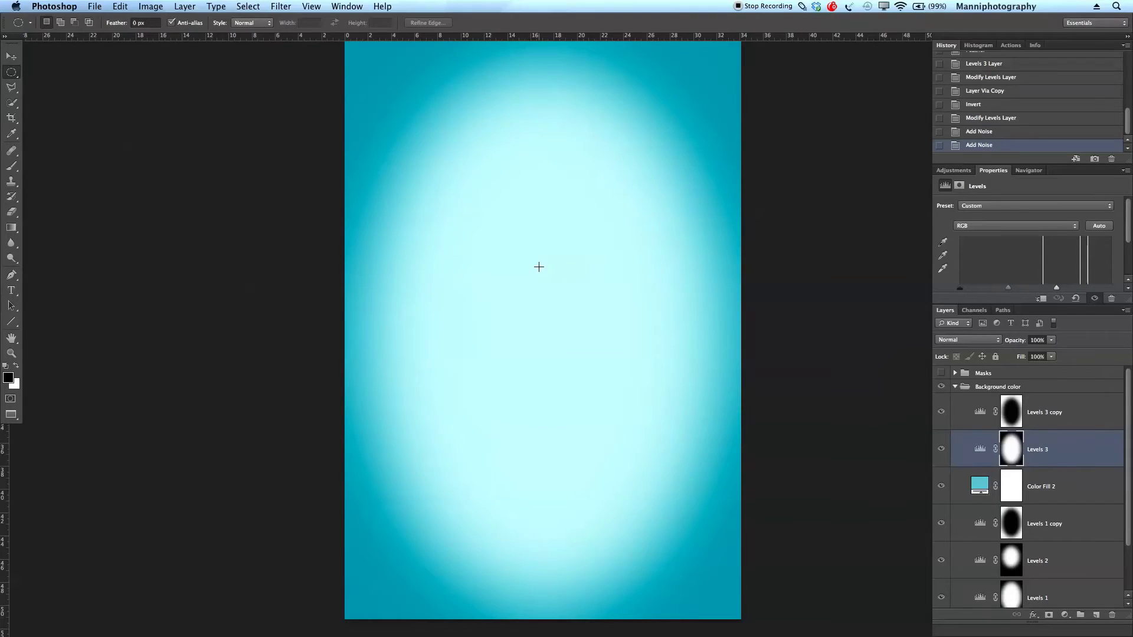
# Preview the subject by briefly showing the Masks group, and place a circular selection about 20 ruler units wide in the backdrop's upper half
pyautogui.click(941, 373)
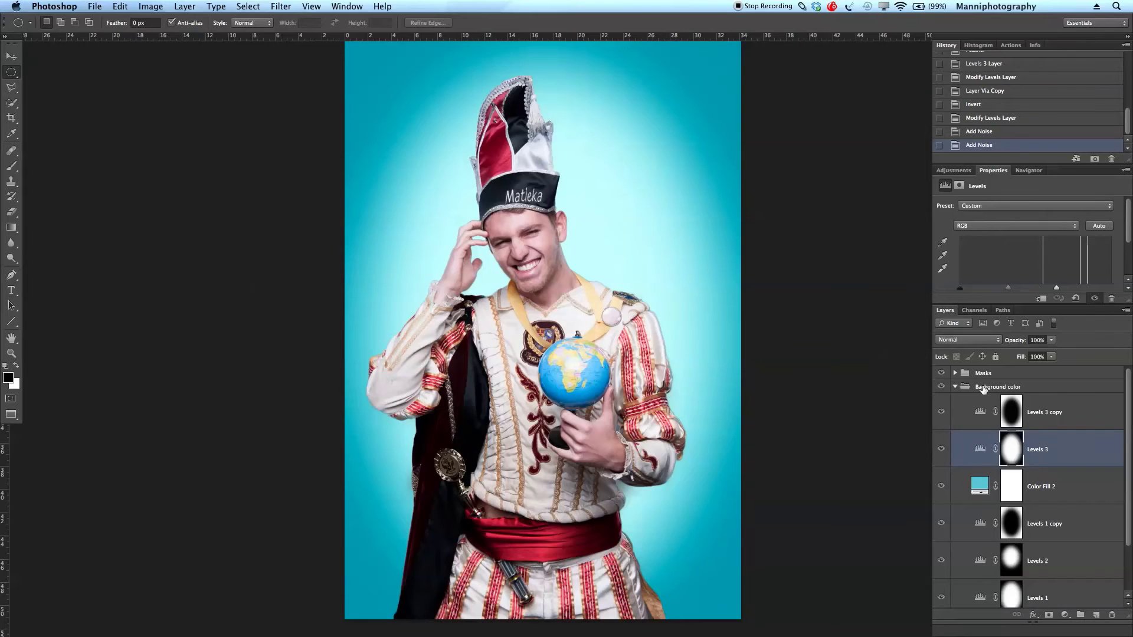
pyautogui.click(940, 373)
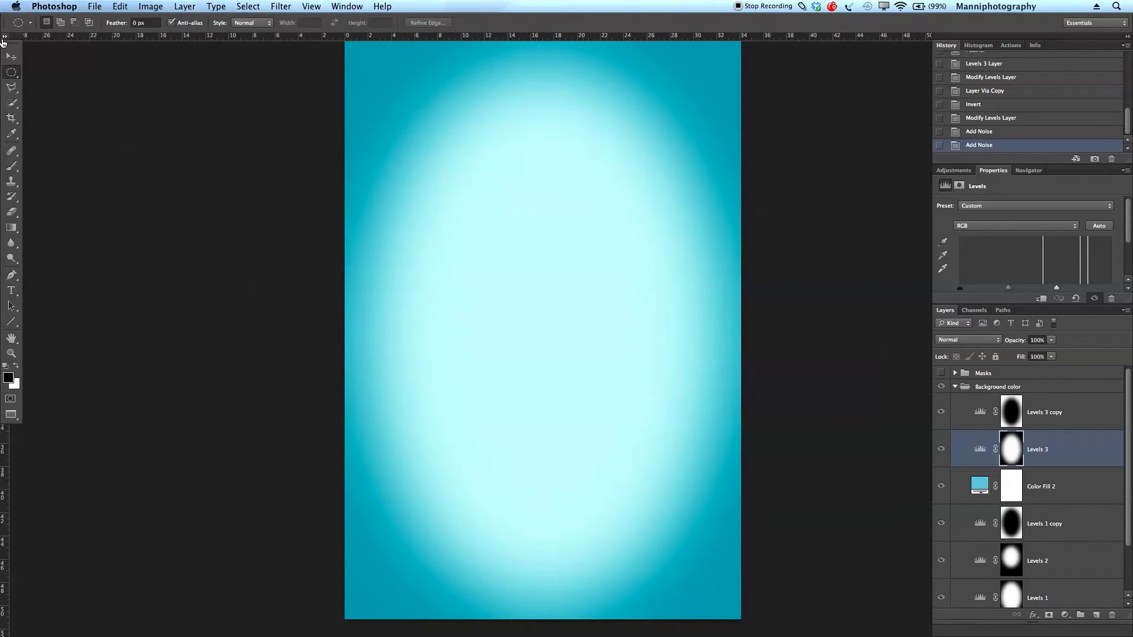
pyautogui.moveTo(11, 72); pyautogui.dragTo(42, 86)
pyautogui.moveTo(452, 180); pyautogui.dragTo(677, 404)
pyautogui.moveTo(629, 352); pyautogui.dragTo(610, 333)
# Feather the circular selection twice with a radius of 250 pixels each time
pyautogui.click(248, 6)
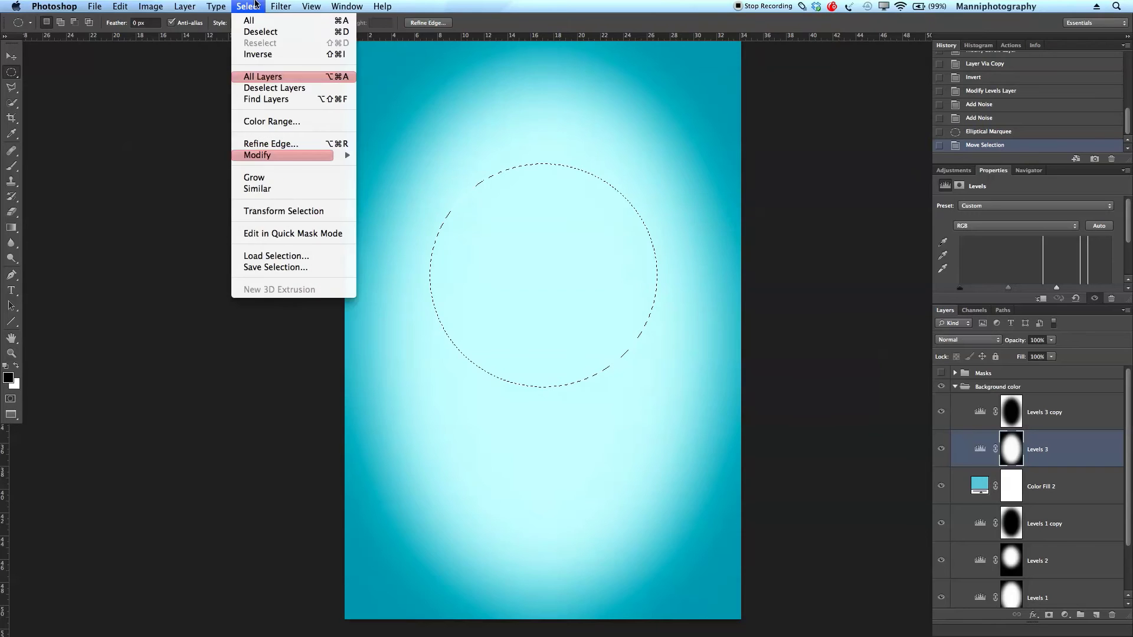
pyautogui.moveTo(295, 155)
pyautogui.click(399, 203)
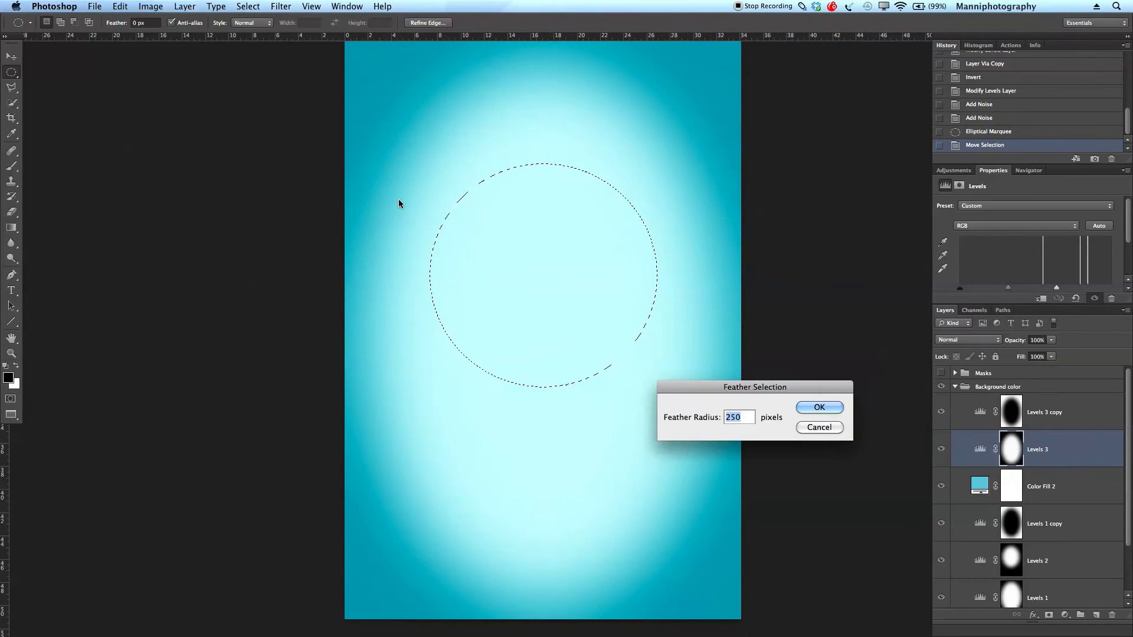
pyautogui.click(817, 406)
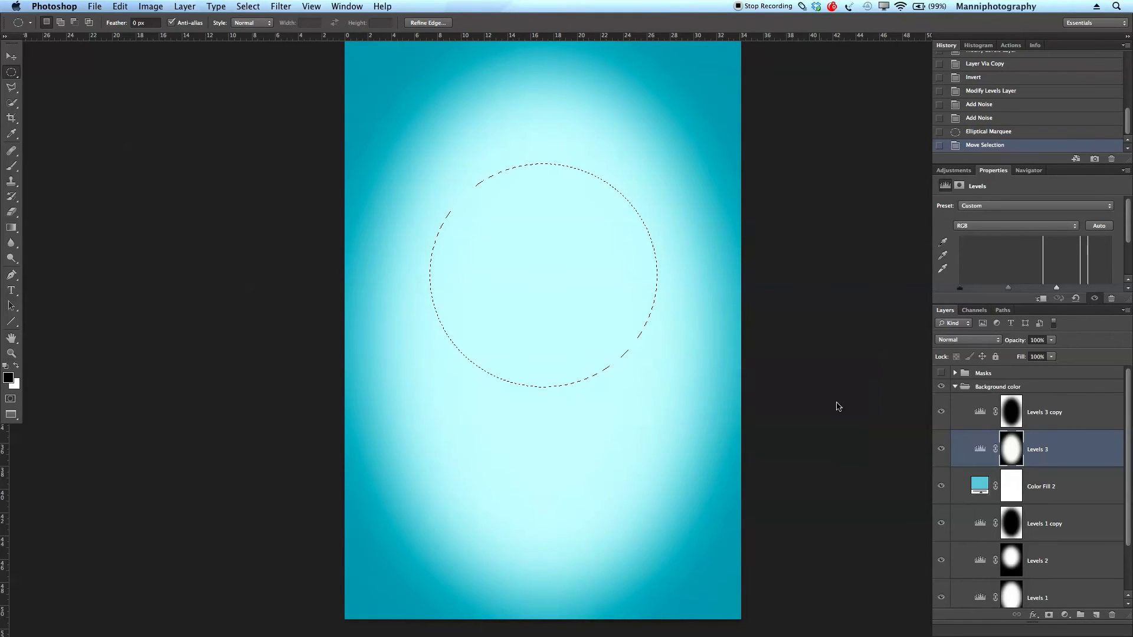
pyautogui.click(248, 6)
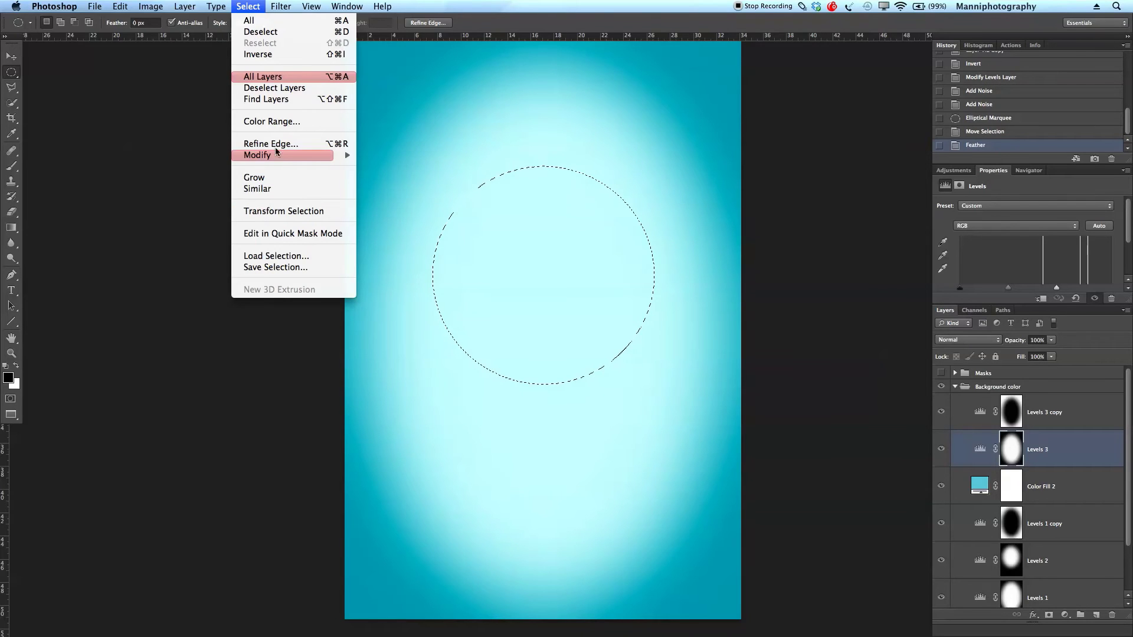
pyautogui.moveTo(281, 155)
pyautogui.click(394, 202)
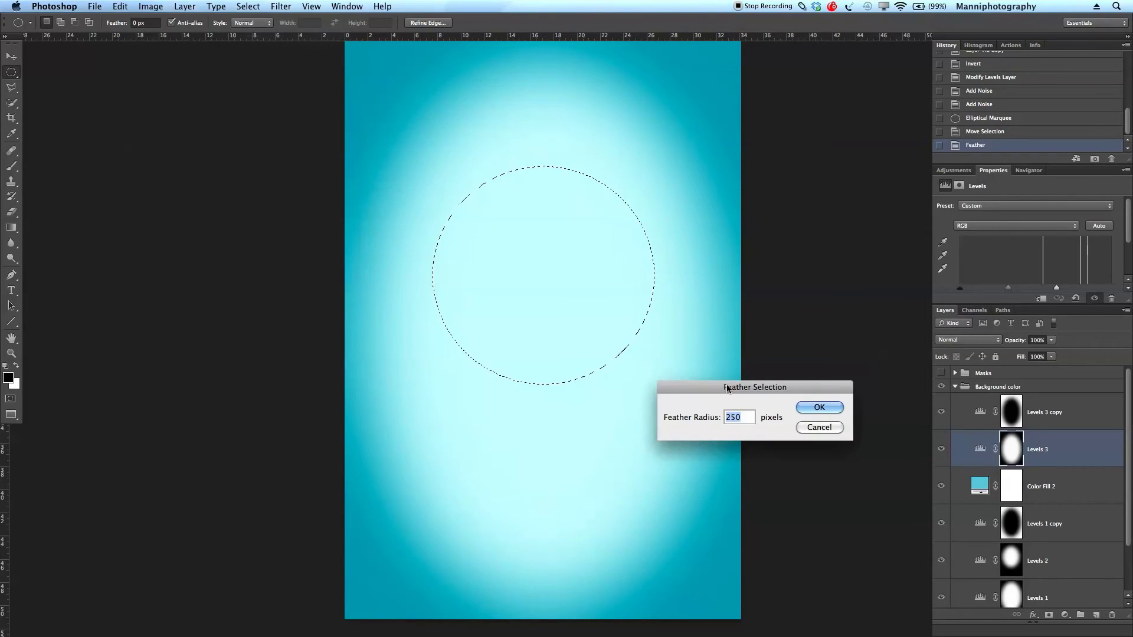
pyautogui.click(818, 407)
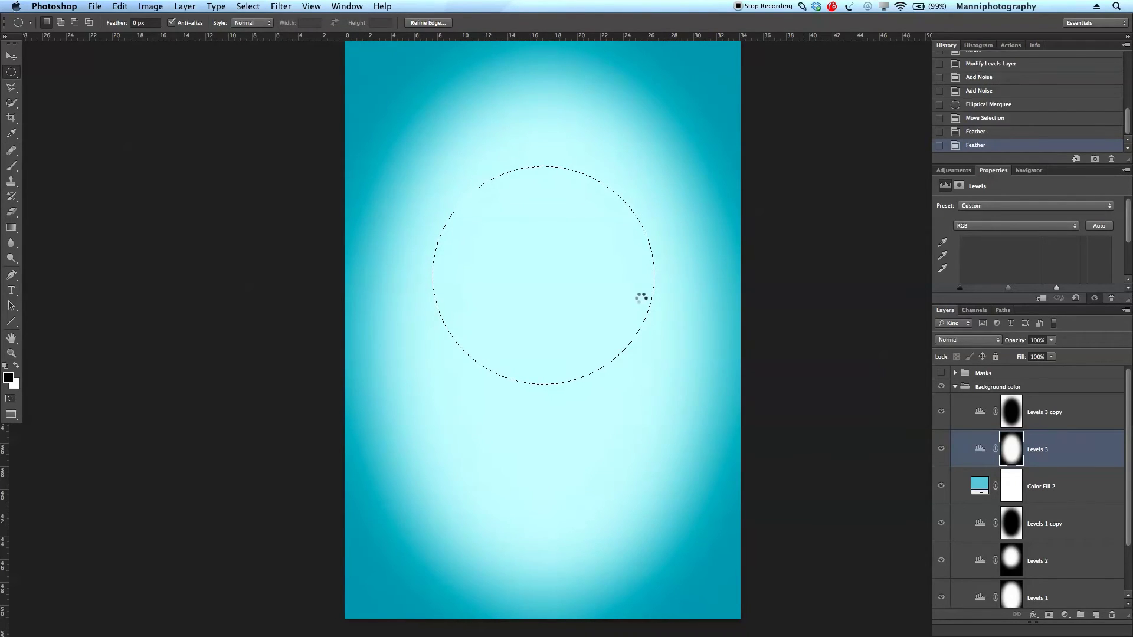
# Add a Levels adjustment masked by the feathered circle above Levels 3, and lower its white input to brighten the backdrop's centre to near white
pyautogui.click(946, 171)
pyautogui.click(979, 193)
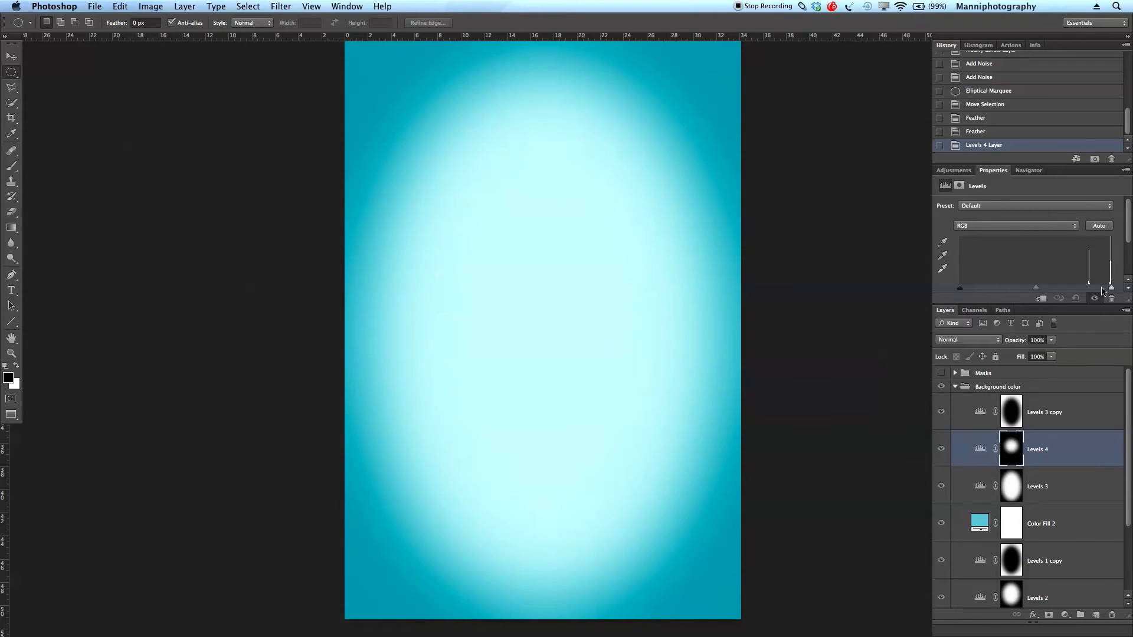
pyautogui.moveTo(1098, 289); pyautogui.dragTo(1095, 289)
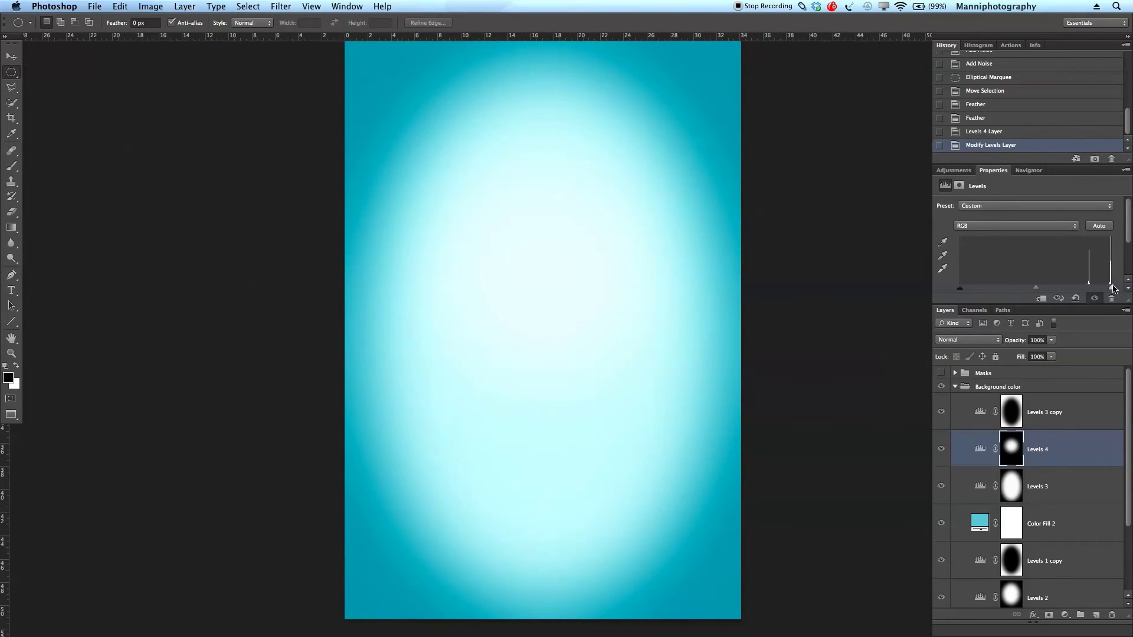
pyautogui.moveTo(1113, 289)
pyautogui.mouseDown()
pyautogui.moveTo(1085, 292)
pyautogui.moveTo(1130, 295)
pyautogui.mouseUp()
# Try red d85161 and dark green 0c561d as the Color Fill 2 colour, and discard the colour change
pyautogui.moveTo(1128, 429); pyautogui.dragTo(1131, 451)
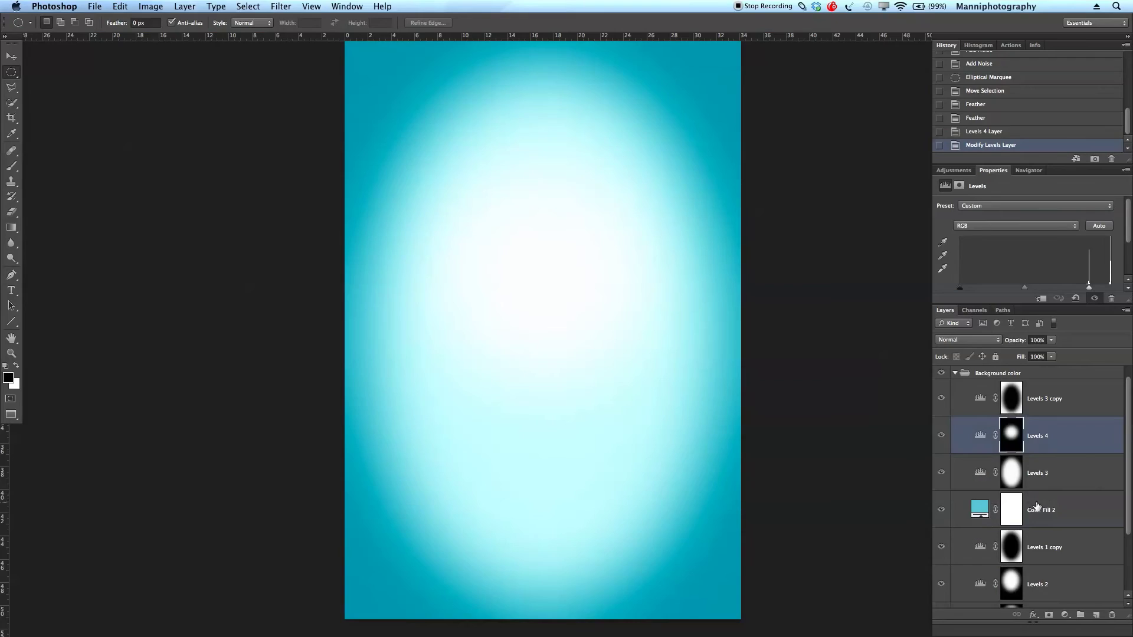
pyautogui.click(1056, 511)
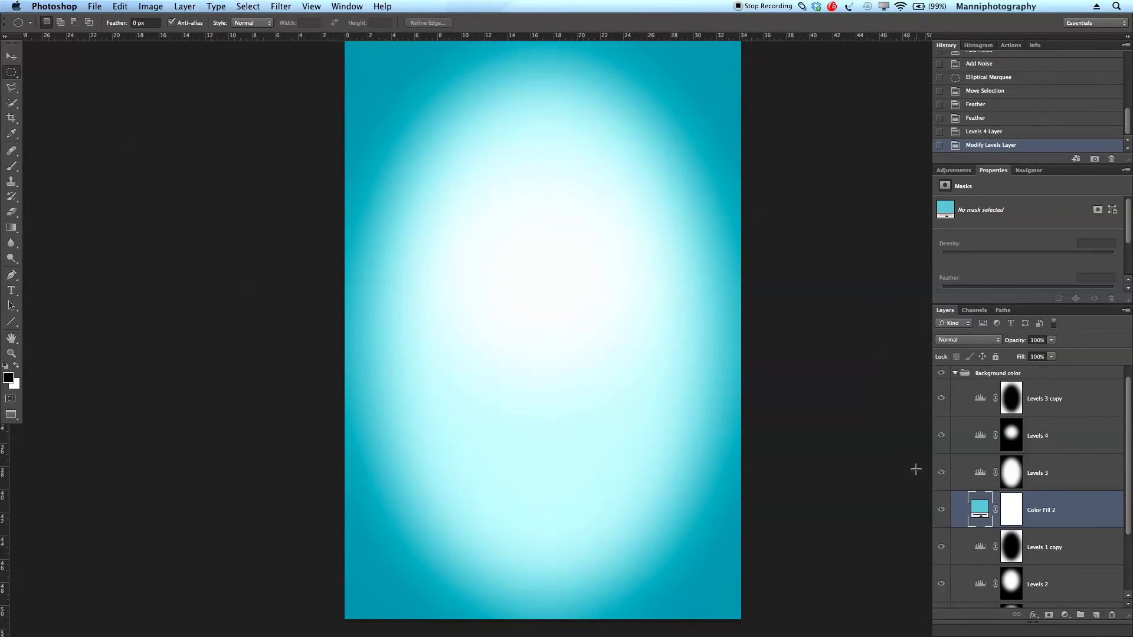
pyautogui.doubleClick(980, 514)
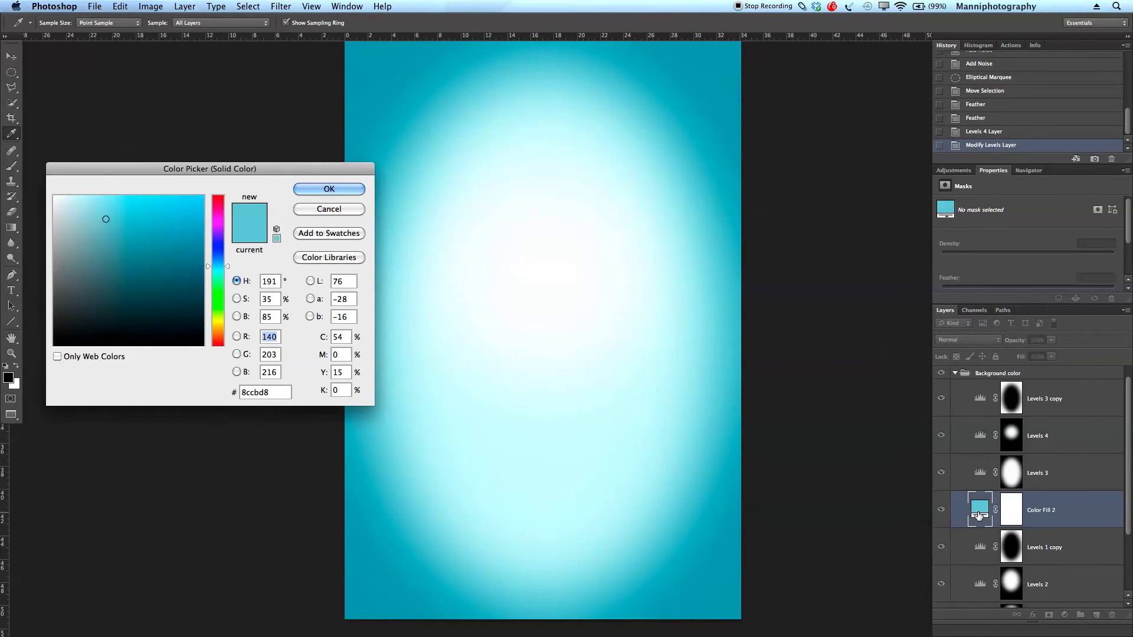
pyautogui.moveTo(310, 168); pyautogui.dragTo(268, 160)
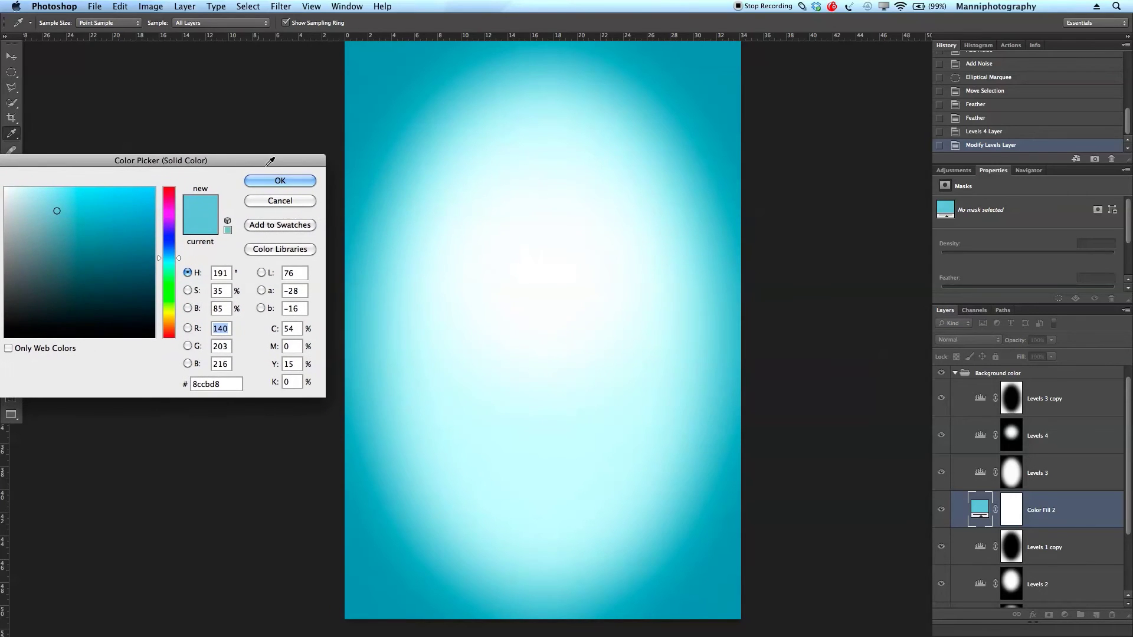
pyautogui.moveTo(143, 157); pyautogui.dragTo(156, 154)
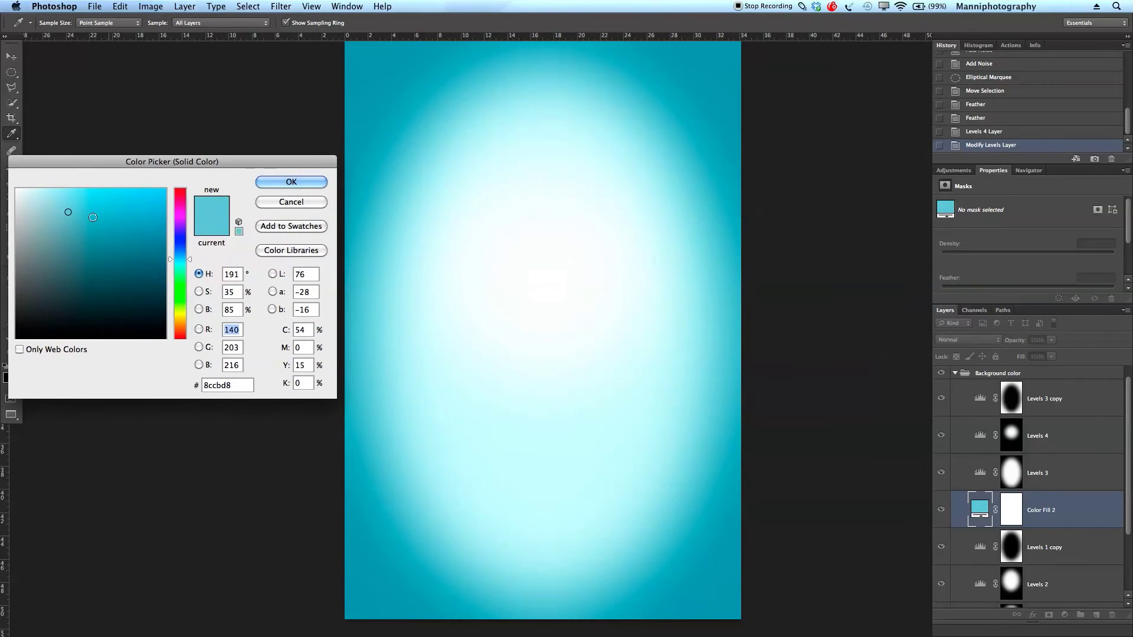
pyautogui.click(180, 191)
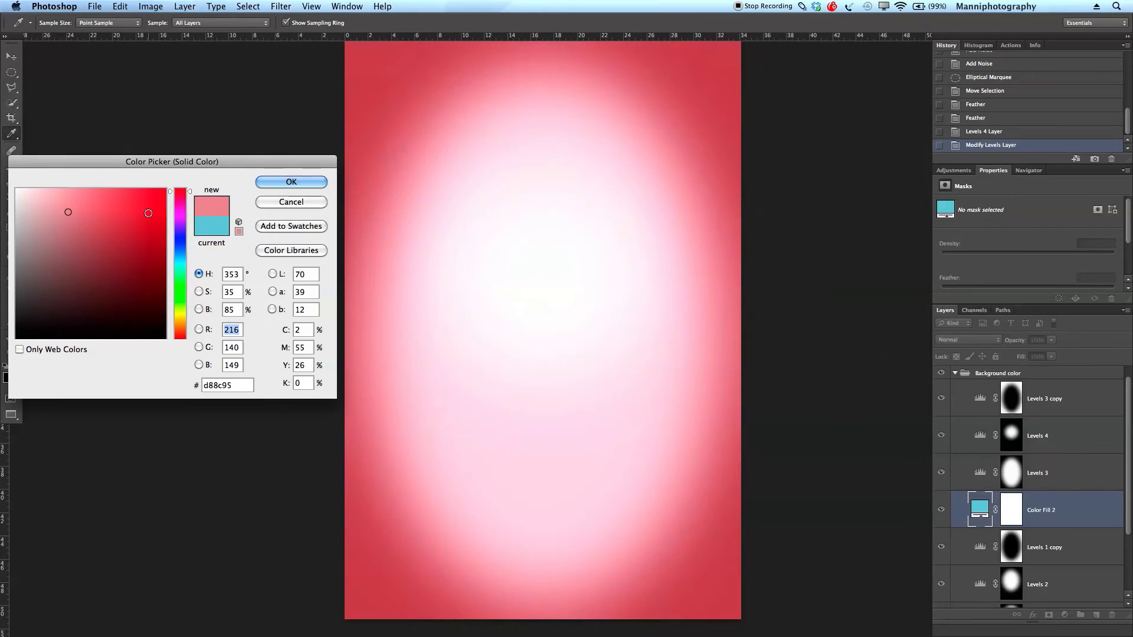
pyautogui.click(109, 211)
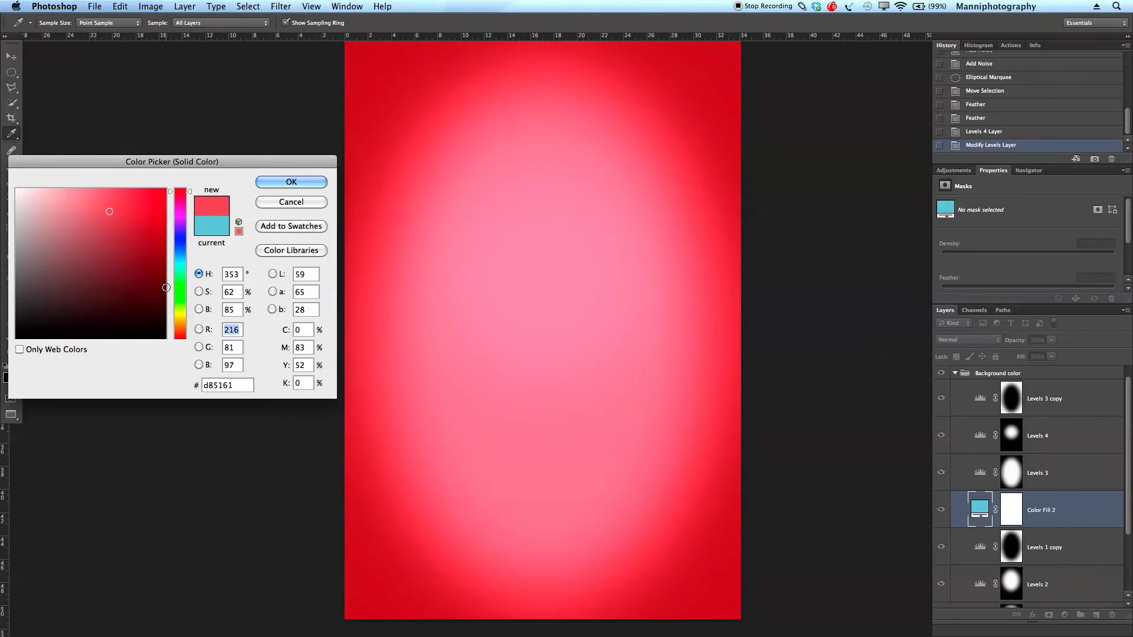
pyautogui.click(180, 283)
pyautogui.click(145, 289)
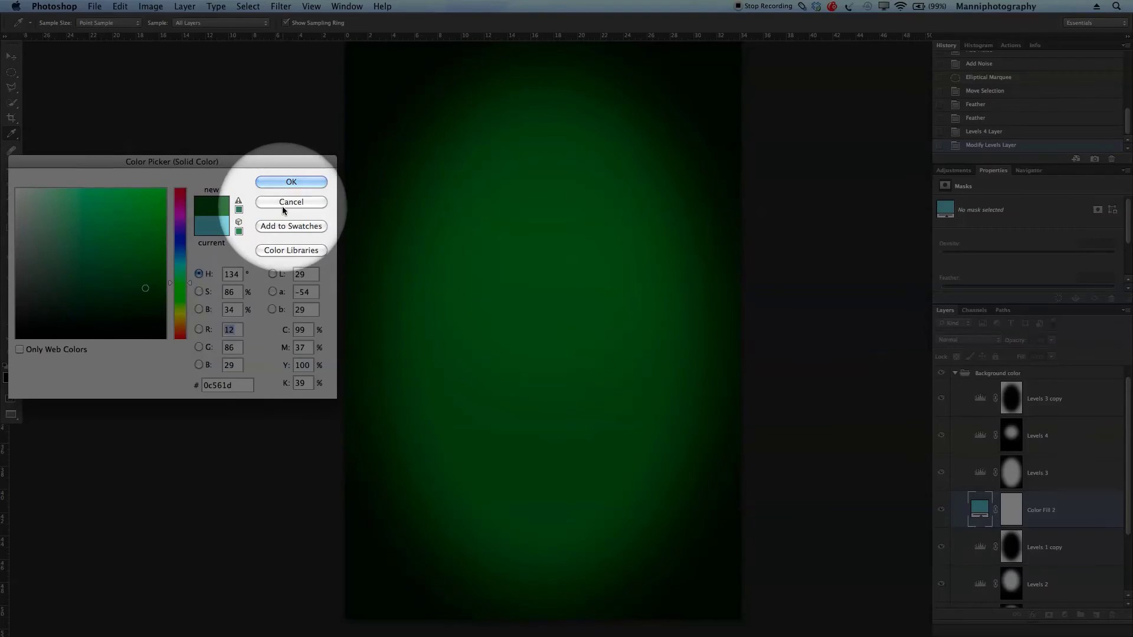
pyautogui.click(284, 203)
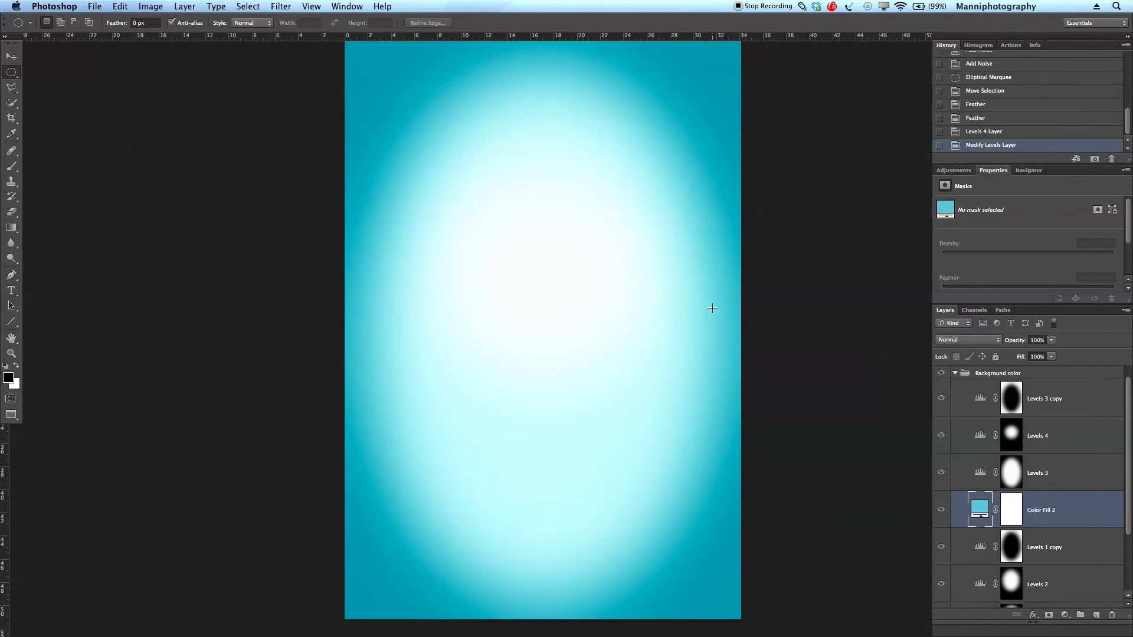
# Group Color Fill 2, Levels 3, Levels 4 and Levels 3 copy, and name the group "New background"
pyautogui.scroll(1, 1130, 491)
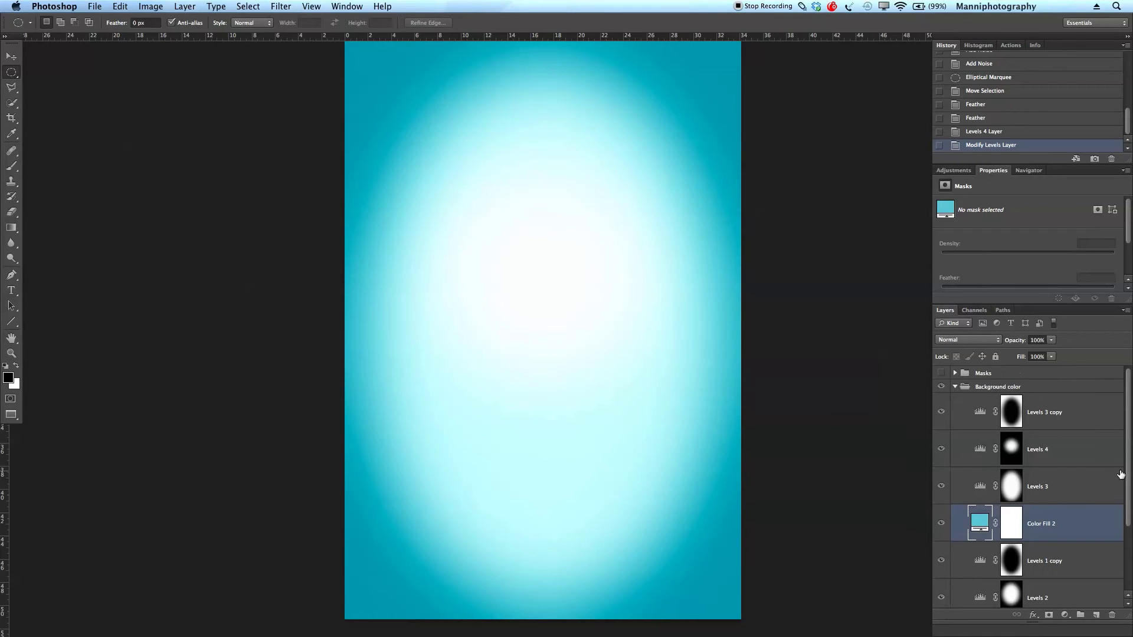
pyautogui.keyDown('shift'); pyautogui.click(1066, 495); pyautogui.keyUp('shift')
pyautogui.keyDown('shift'); pyautogui.click(1079, 456); pyautogui.keyUp('shift')
pyautogui.keyDown('shift'); pyautogui.click(1080, 420); pyautogui.keyUp('shift')
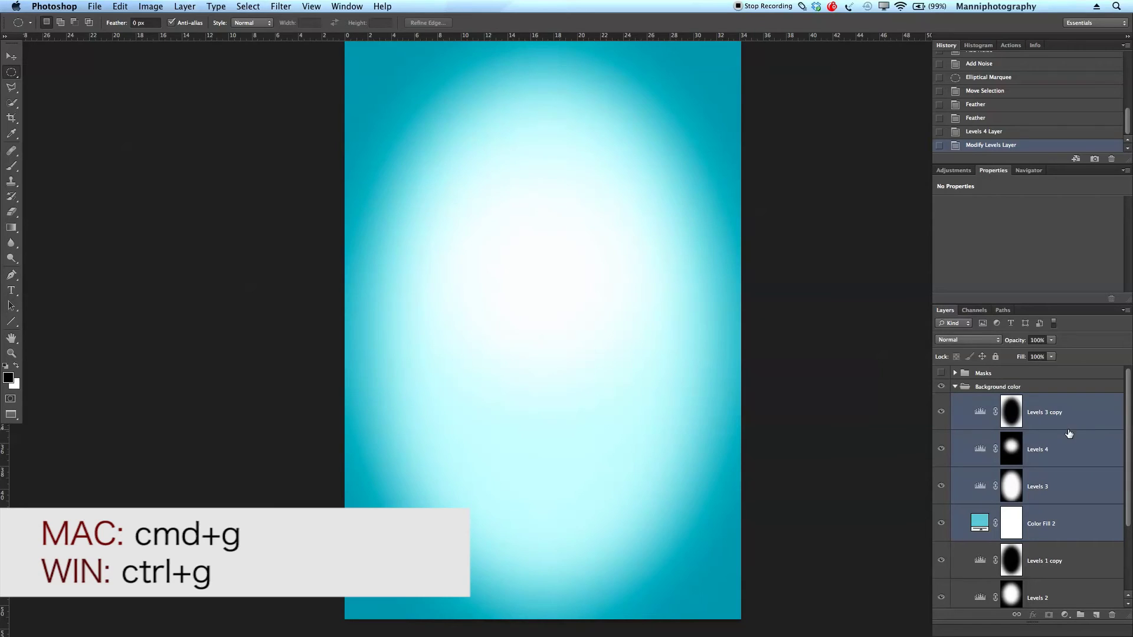
pyautogui.press('super+g')
pyautogui.doubleClick(1006, 400)
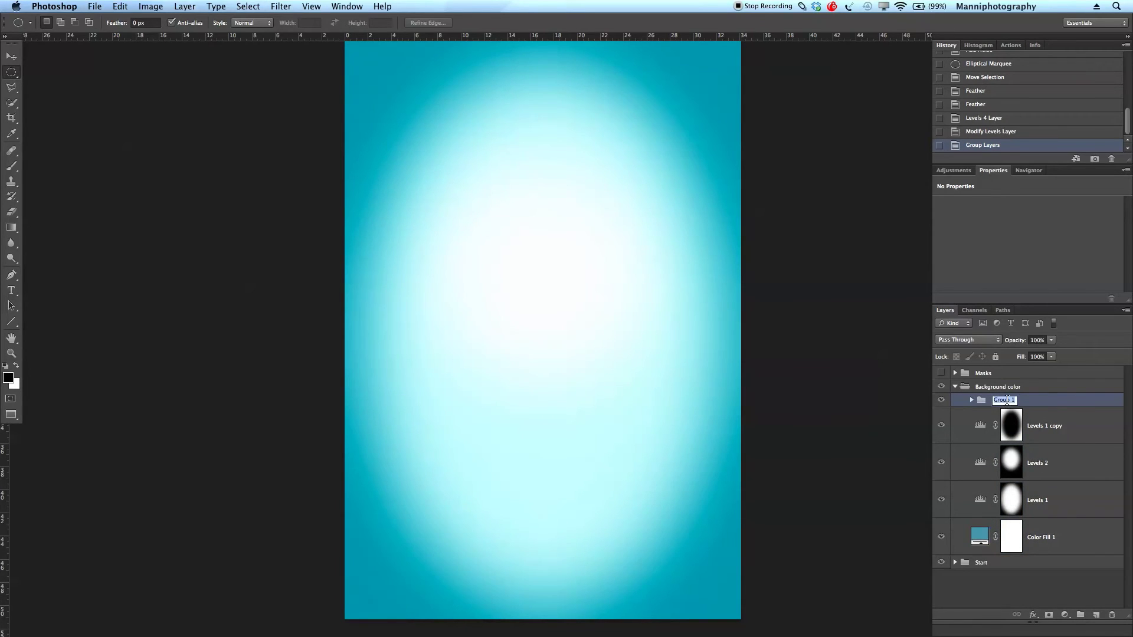
pyautogui.press('BackSpace')
pyautogui.write('New background')
pyautogui.press('Return')
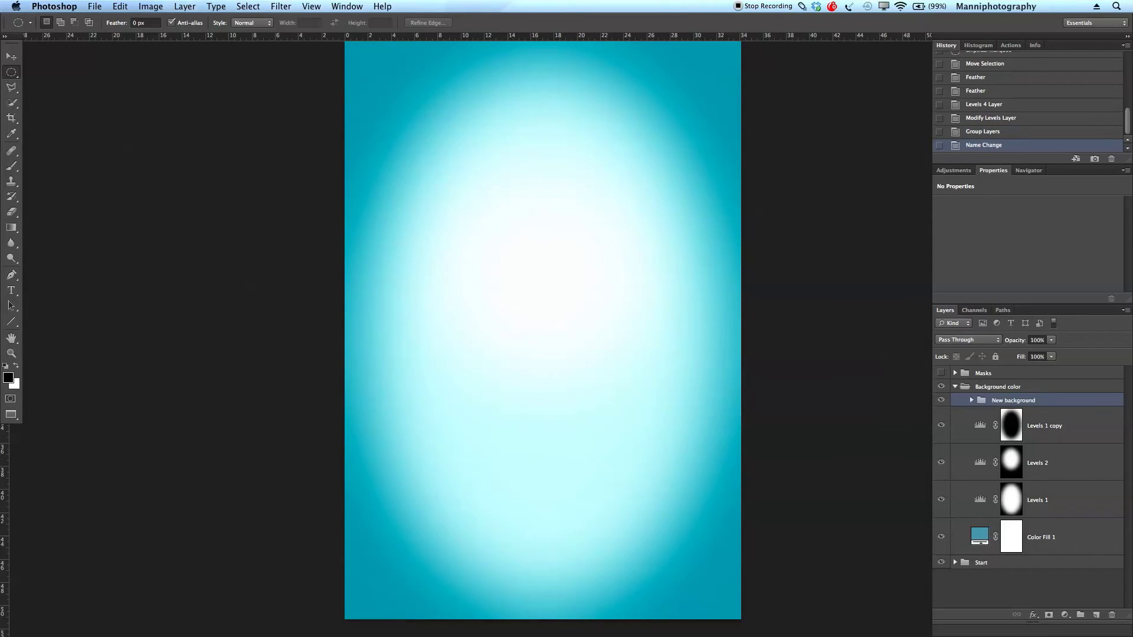
# Compare the two backdrop versions by repeatedly hiding and showing the New background group
pyautogui.click(941, 400)
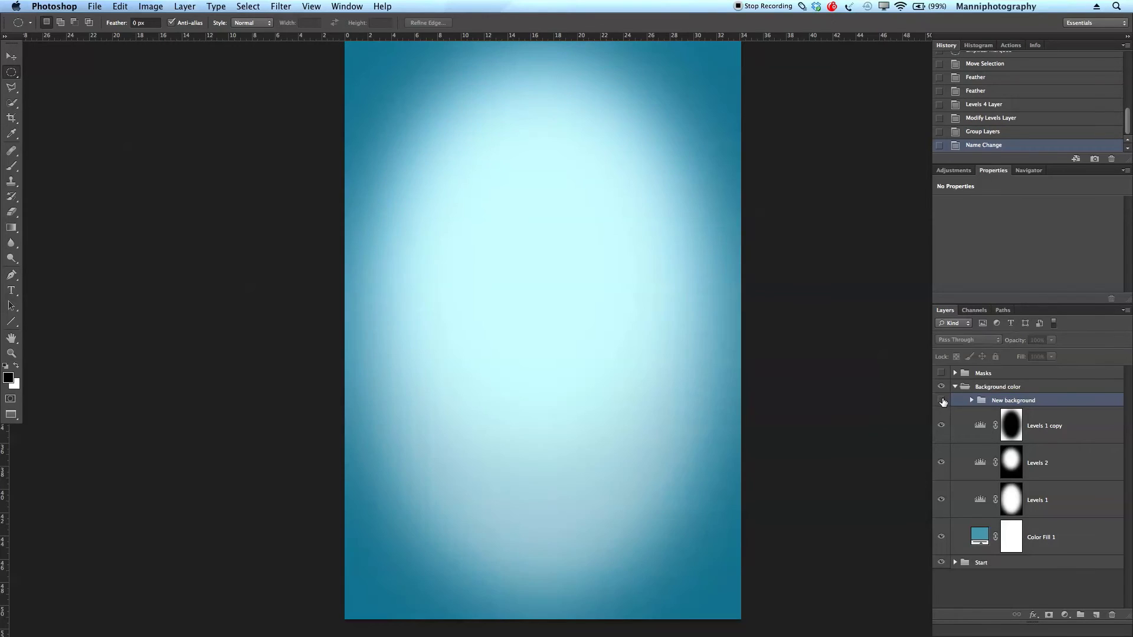
pyautogui.click(941, 400)
pyautogui.click(941, 400)
pyautogui.click(941, 400)
pyautogui.click(941, 400)
pyautogui.click(941, 402)
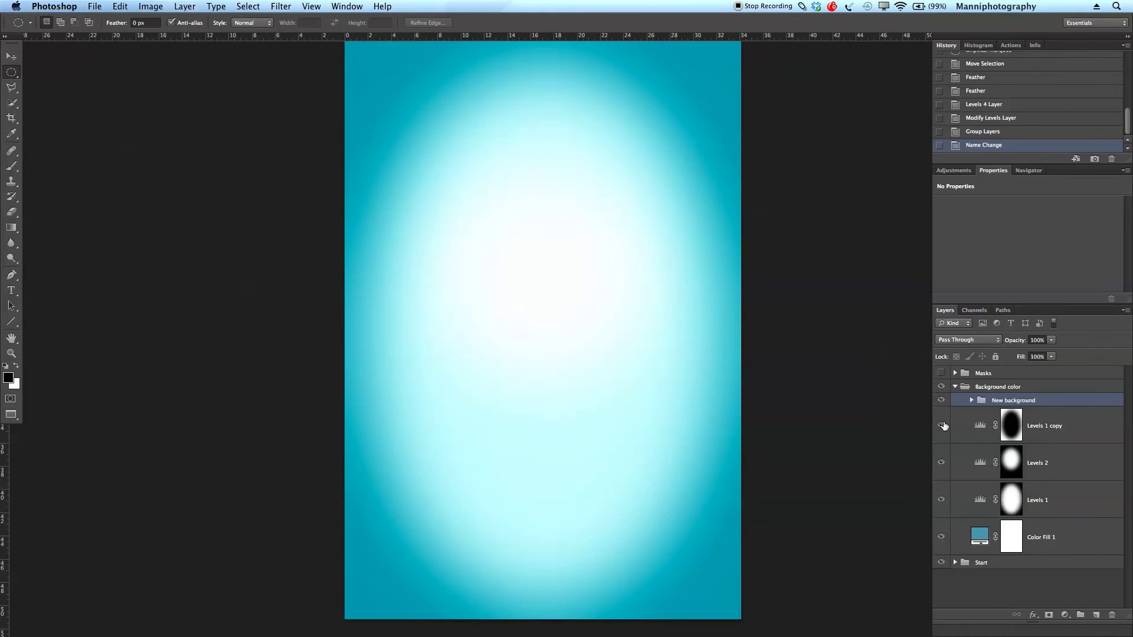
pyautogui.click(941, 400)
pyautogui.click(941, 403)
pyautogui.click(941, 402)
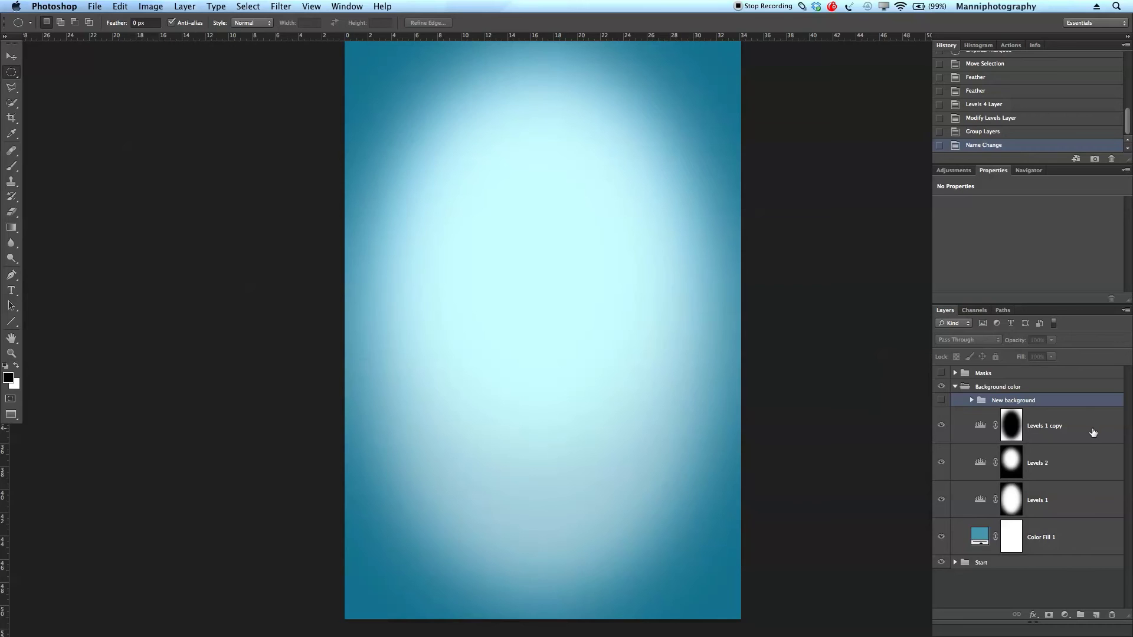
# Make the New background group visible inside the collapsed Background color group, and show the Masks group with the subject
pyautogui.click(955, 387)
pyautogui.click(974, 388)
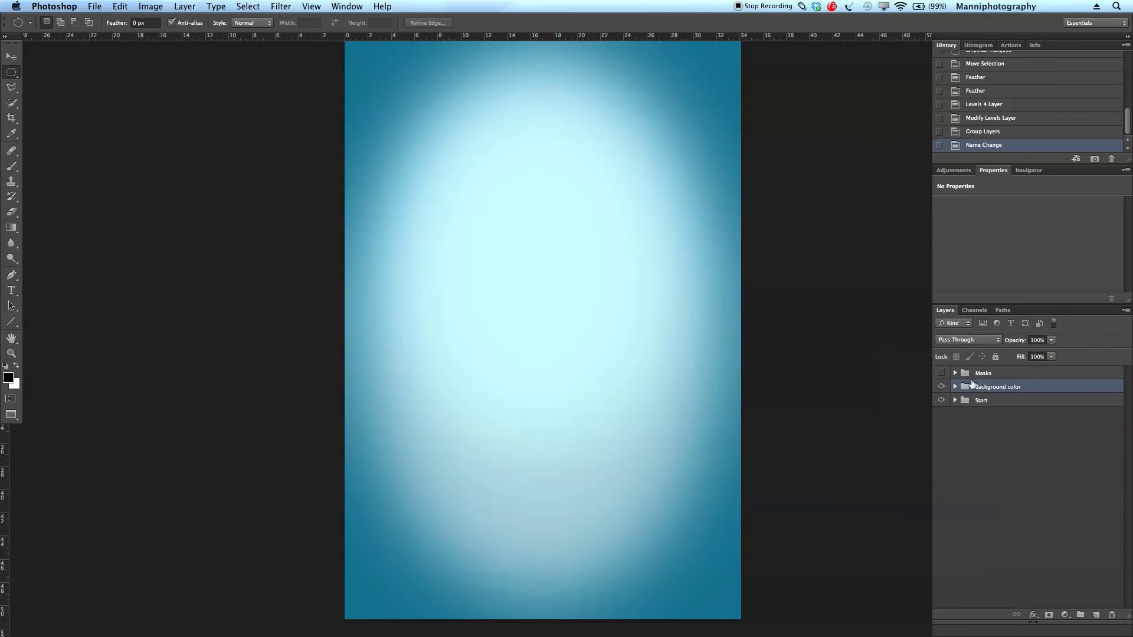
pyautogui.click(955, 387)
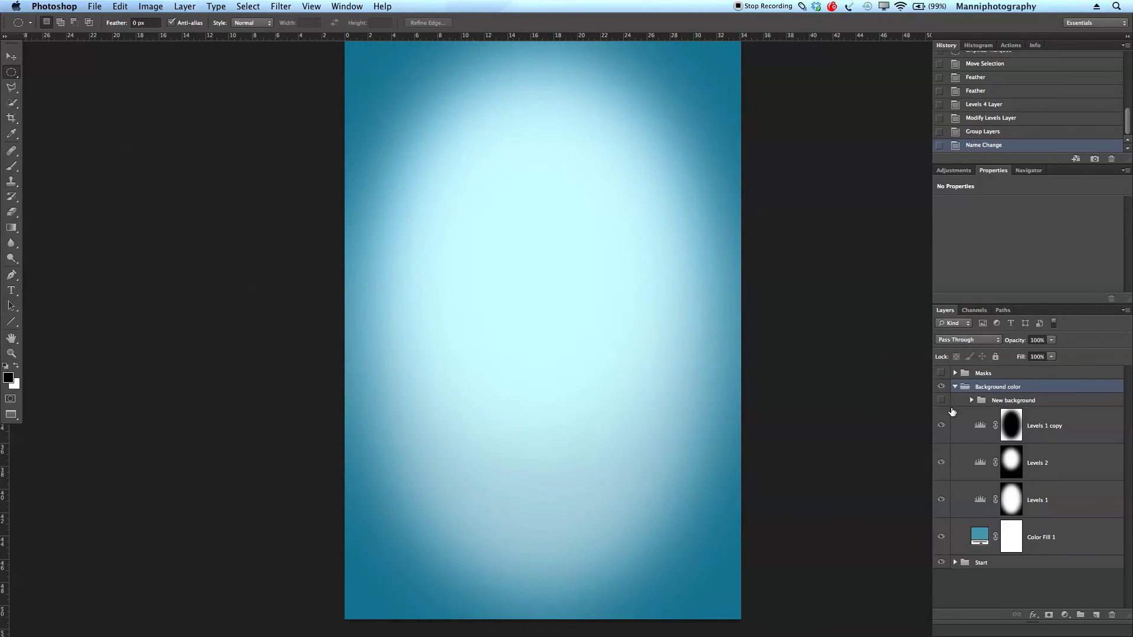
pyautogui.click(941, 400)
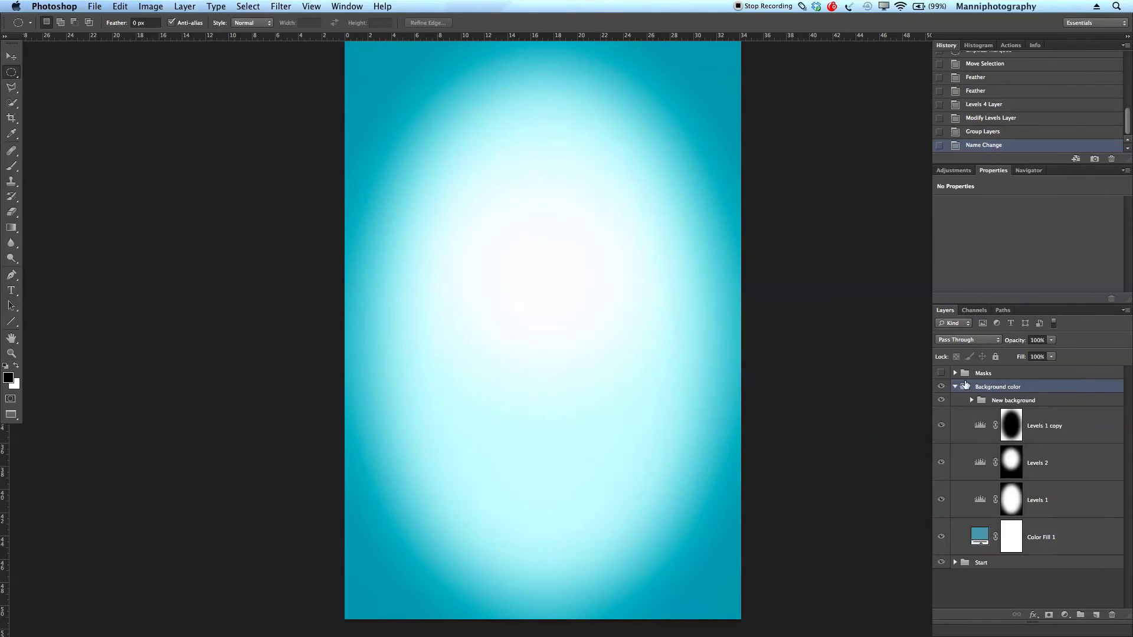
pyautogui.click(955, 386)
pyautogui.click(941, 373)
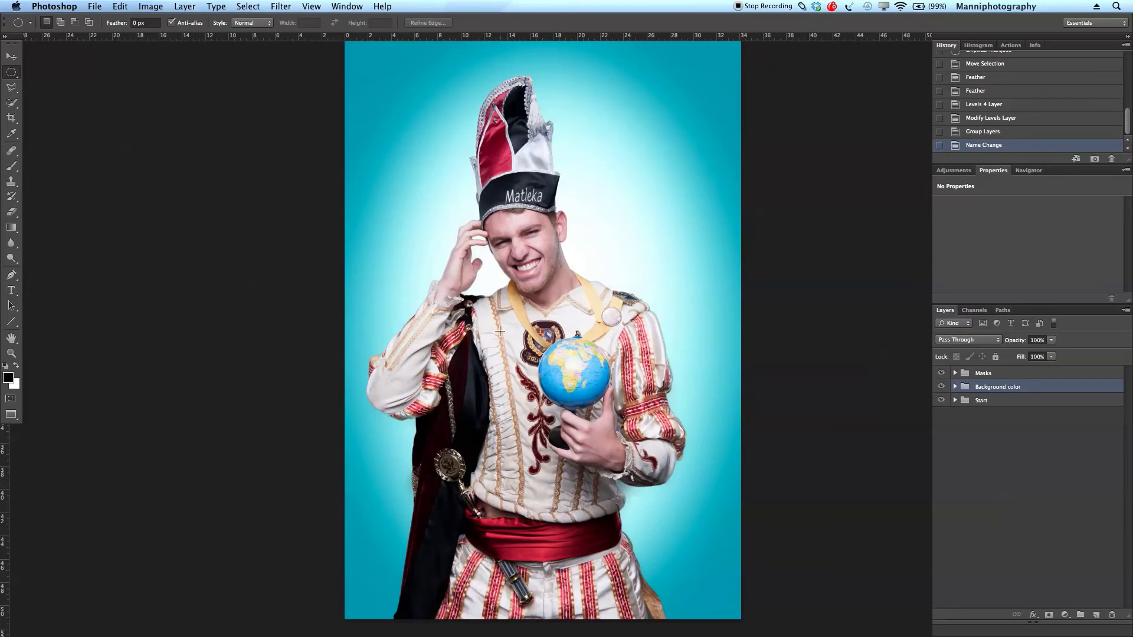
# Duplicate the Camera Raw layer from the Start group and move the copy above the Masks group
pyautogui.click(955, 400)
pyautogui.click(1030, 431)
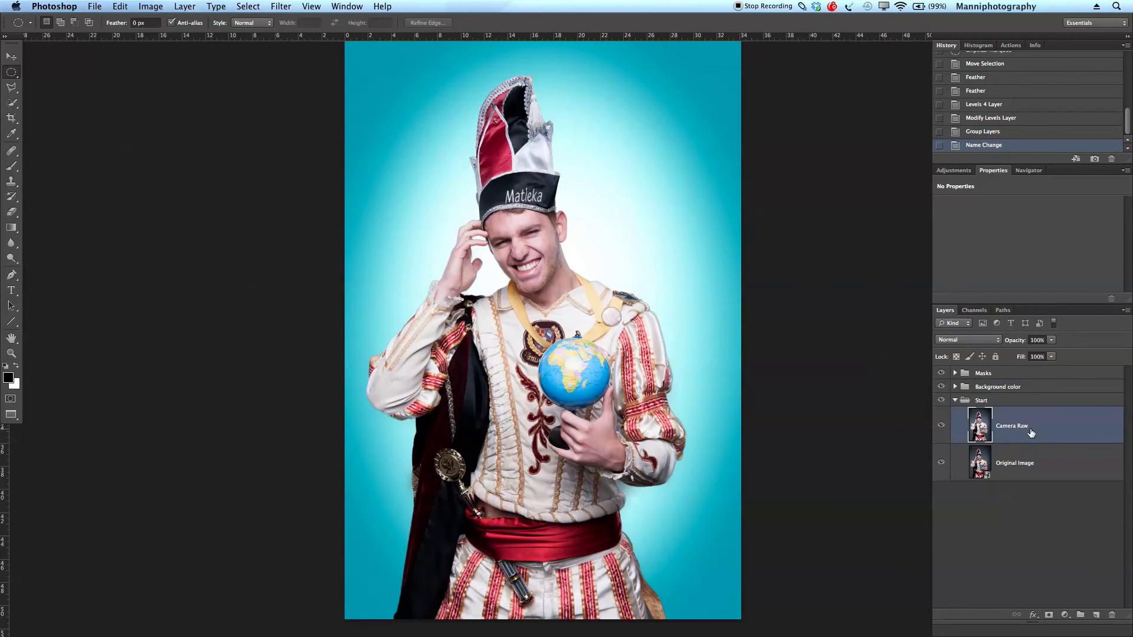
pyautogui.press('super+j')
pyautogui.moveTo(1013, 430); pyautogui.dragTo(1007, 369)
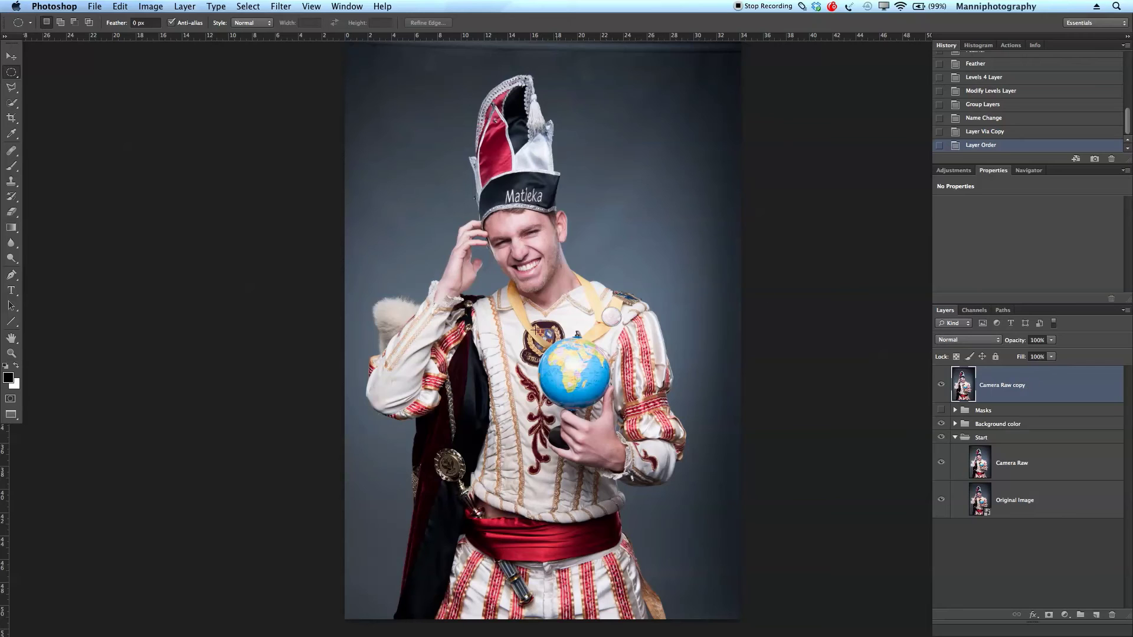
# Select the costumed man on the Camera Raw copy with the Quick Selection tool and turn the selection into a layer mask
pyautogui.click(11, 105)
pyautogui.click(59, 102)
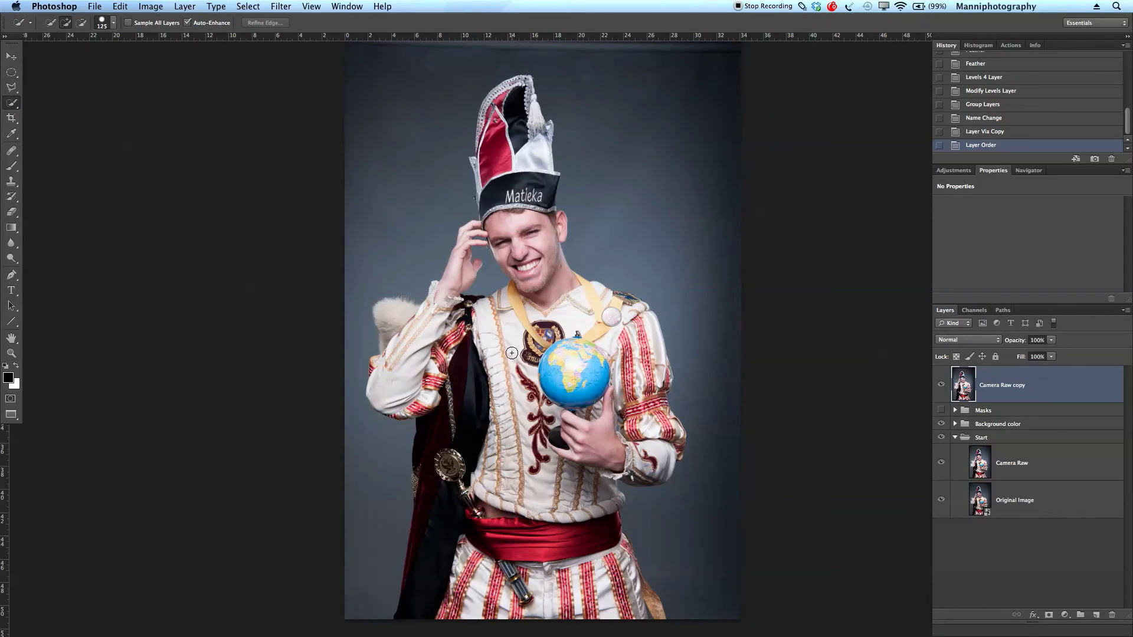
pyautogui.press(']')
pyautogui.press(']')
pyautogui.press(']')
pyautogui.press(']')
pyautogui.press(']')
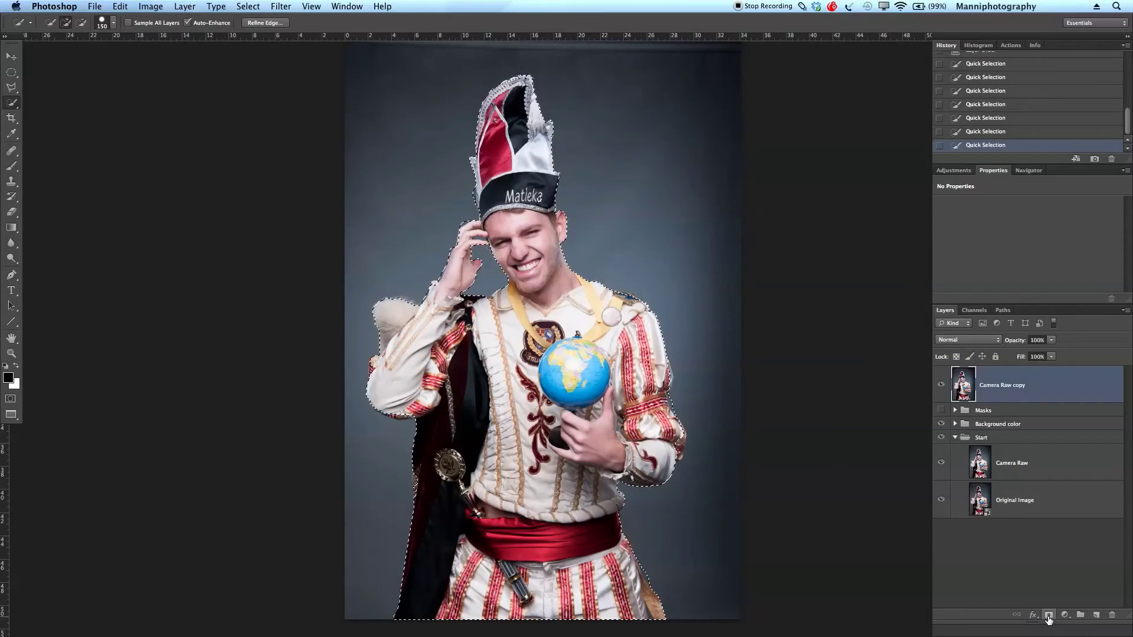
pyautogui.click(1048, 615)
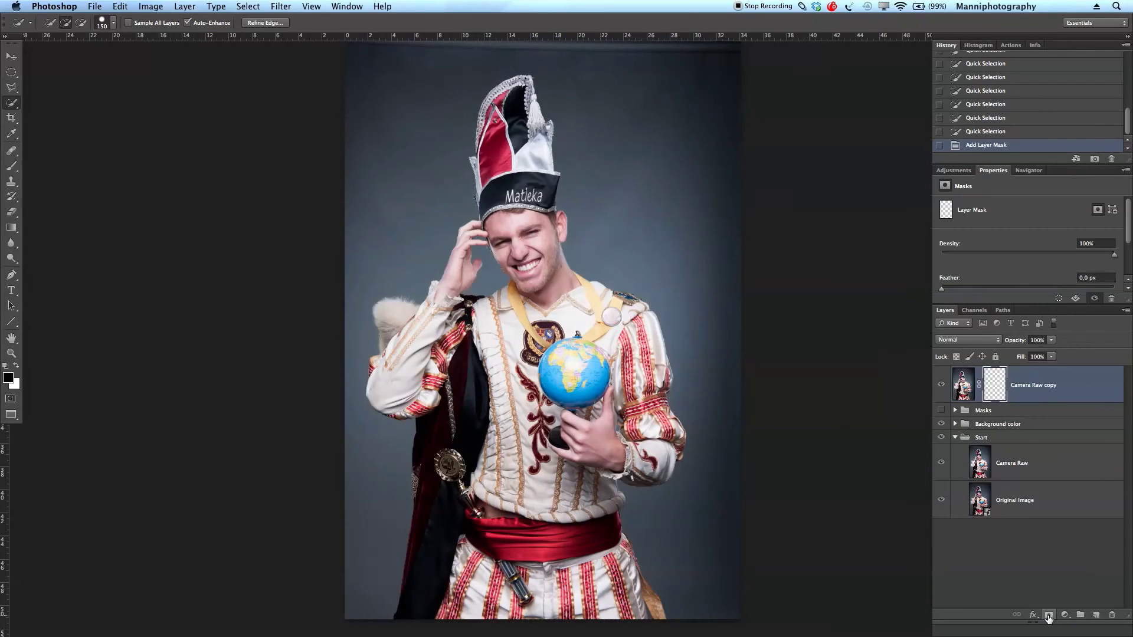
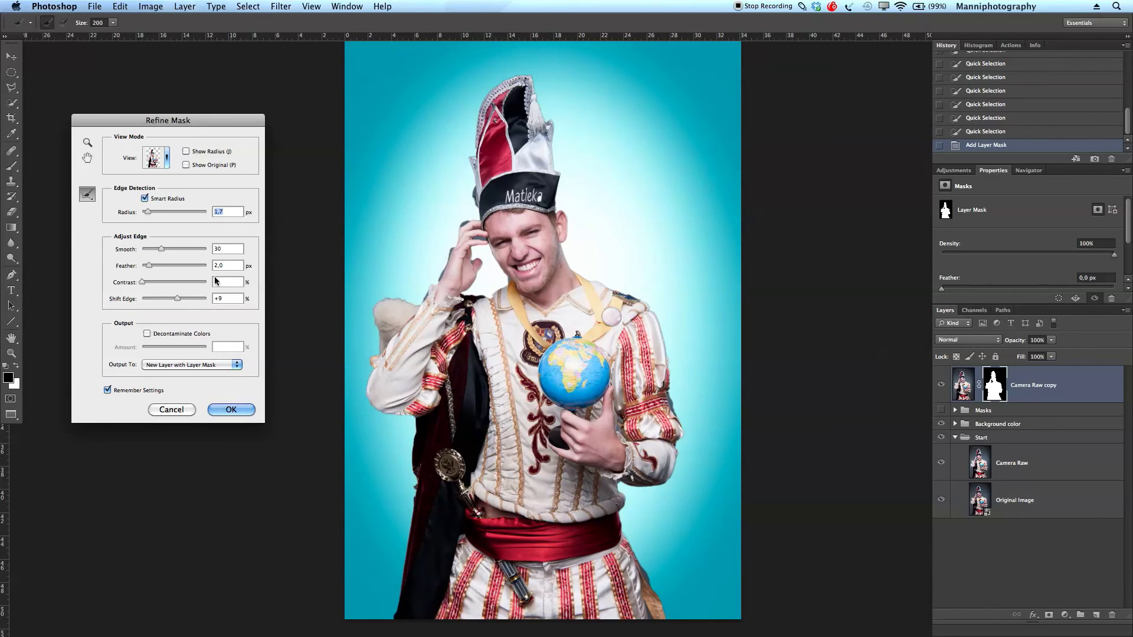
# Refine the mask with 10% contrast, brush the edge along the hat and right-hand shoulder and sleeve, and output to a new layer with layer mask
pyautogui.moveTo(142, 282); pyautogui.dragTo(154, 293)
pyautogui.moveTo(472, 188)
pyautogui.mouseDown()
pyautogui.moveTo(476, 105)
pyautogui.moveTo(506, 77)
pyautogui.moveTo(537, 75)
pyautogui.moveTo(568, 265)
pyautogui.moveTo(665, 325)
pyautogui.moveTo(686, 412)
pyautogui.moveTo(680, 446)
pyautogui.moveTo(669, 408)
pyautogui.mouseUp()
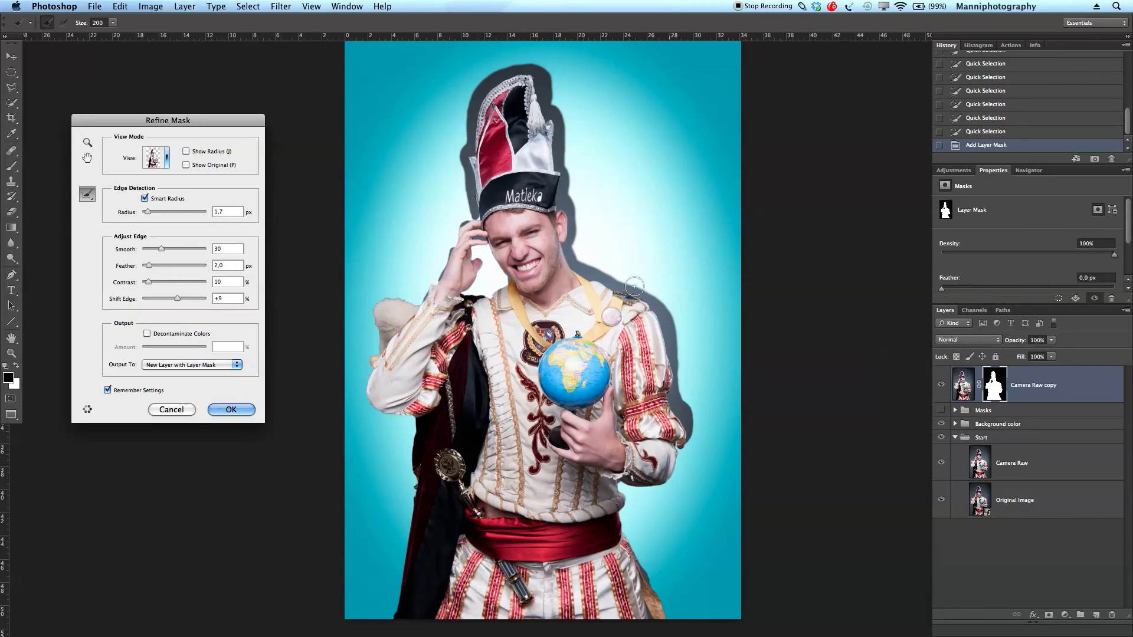
pyautogui.moveTo(510, 68); pyautogui.dragTo(510, 70)
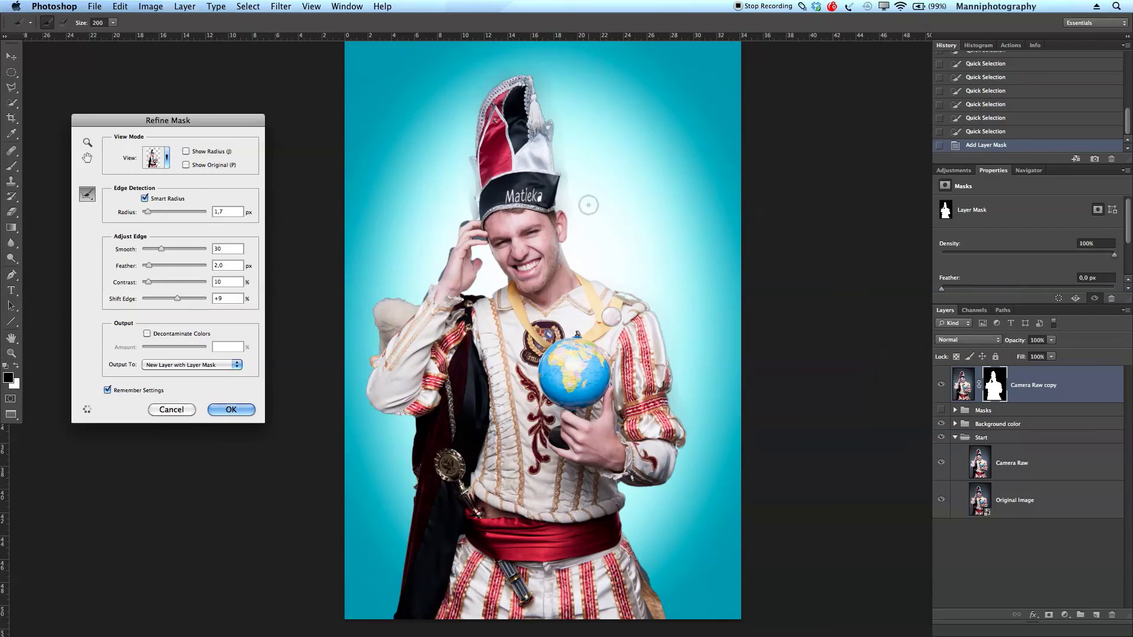
pyautogui.click(227, 411)
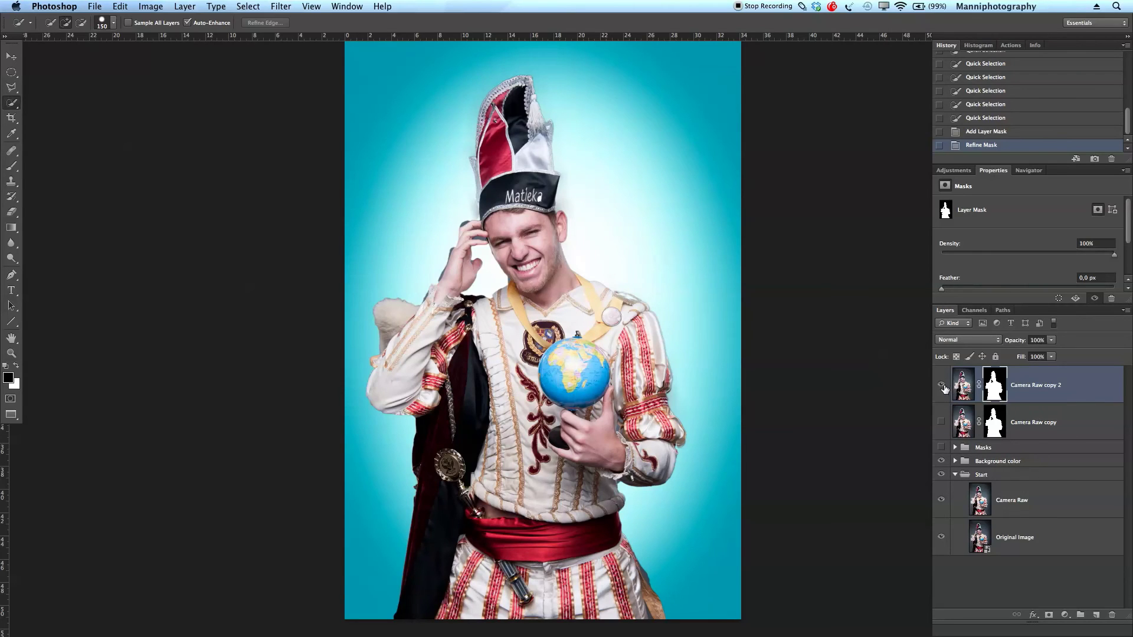
# Delete both masked Camera Raw copies, and show the expanded Masks group with only its Normal layer visible and selected
pyautogui.press('BackSpace')
pyautogui.press('BackSpace')
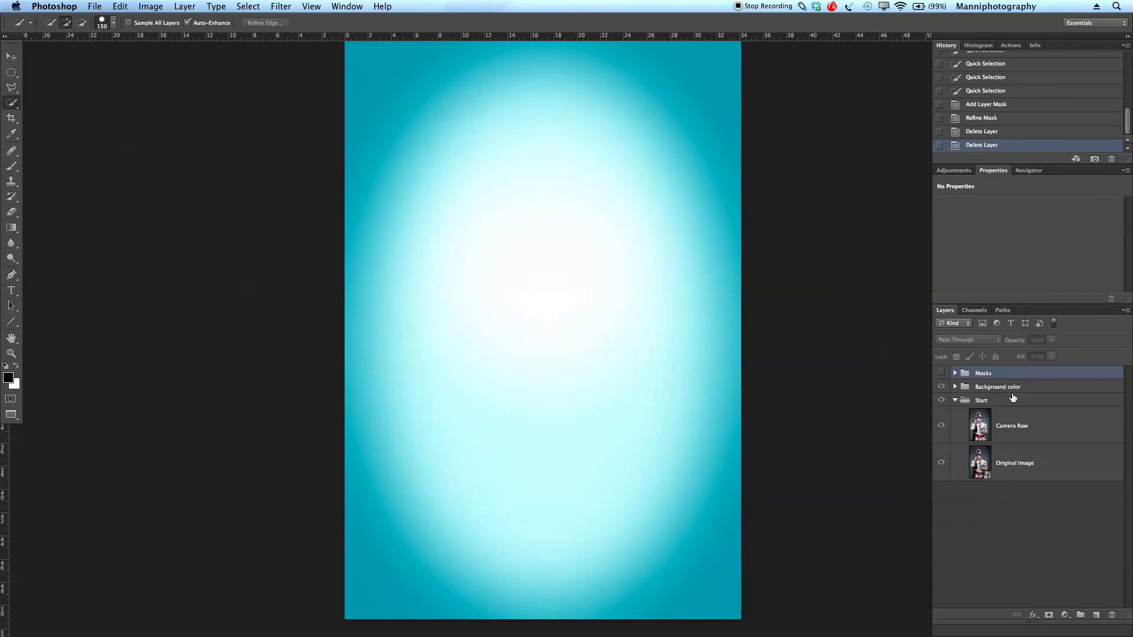
pyautogui.click(955, 373)
pyautogui.click(965, 406)
pyautogui.click(940, 435)
pyautogui.click(941, 373)
pyautogui.click(941, 398)
pyautogui.click(1056, 437)
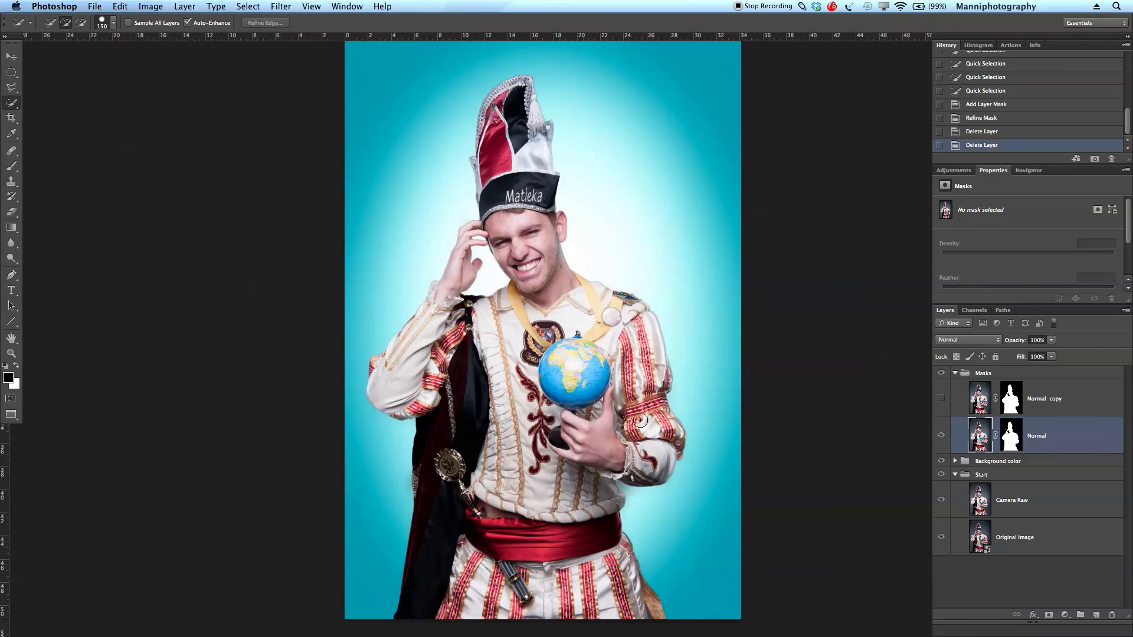
# Examine the Normal layer's cutout edges up close around the face, raised hand and hat
pyautogui.press('z')
pyautogui.moveTo(570, 251); pyautogui.dragTo(634, 249)
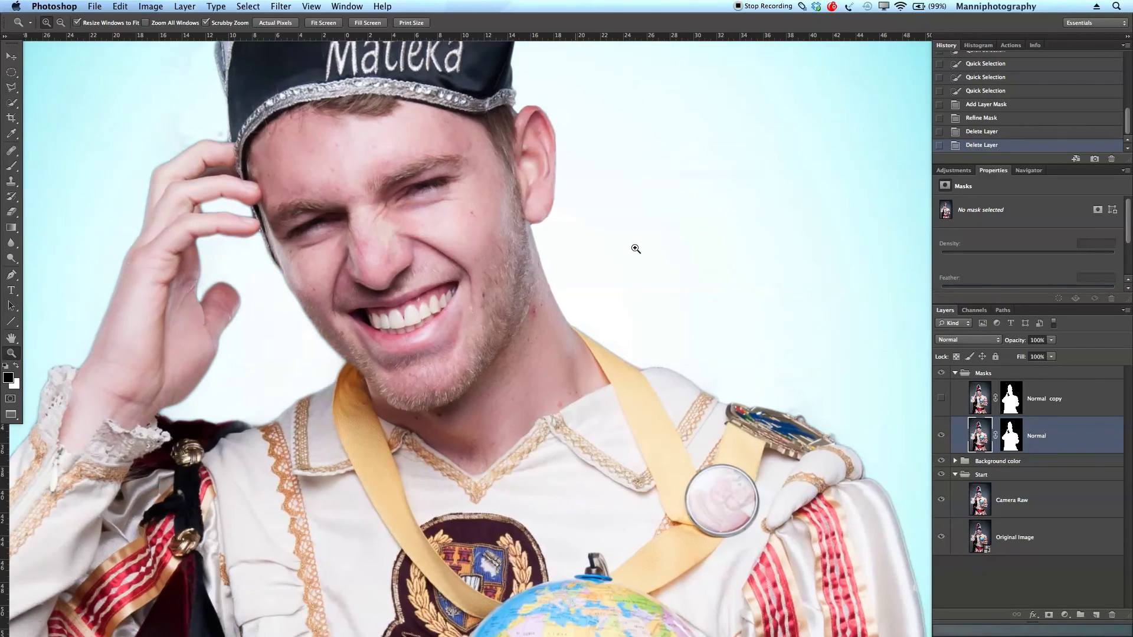
pyautogui.moveTo(663, 286); pyautogui.dragTo(557, 352)
pyautogui.scroll(5, 558, 352)
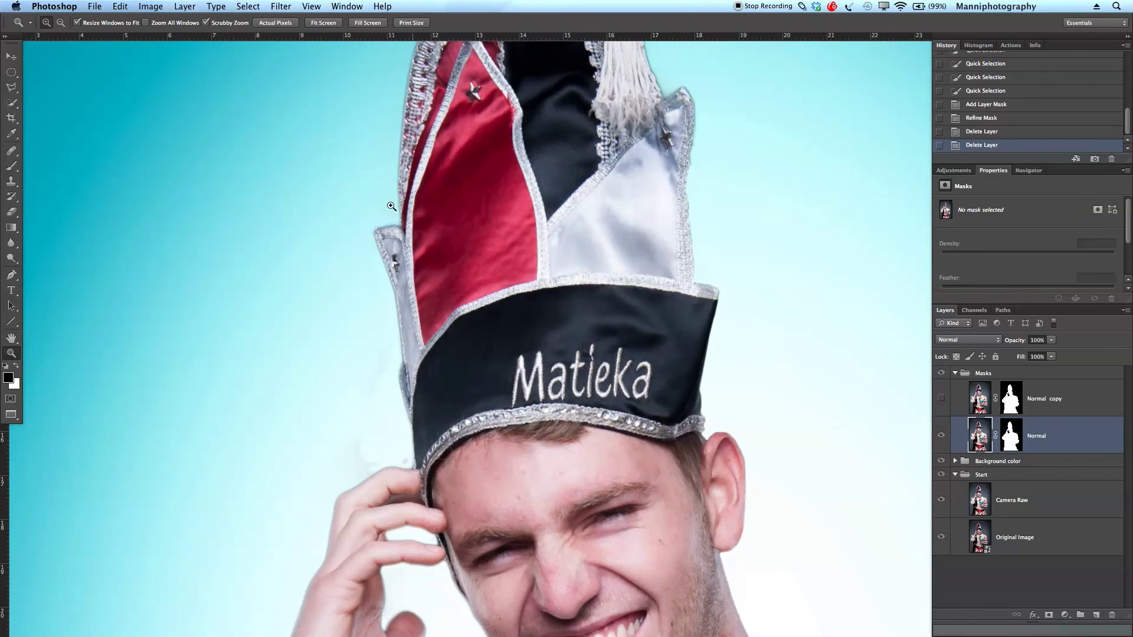
pyautogui.moveTo(395, 348); pyautogui.dragTo(419, 487)
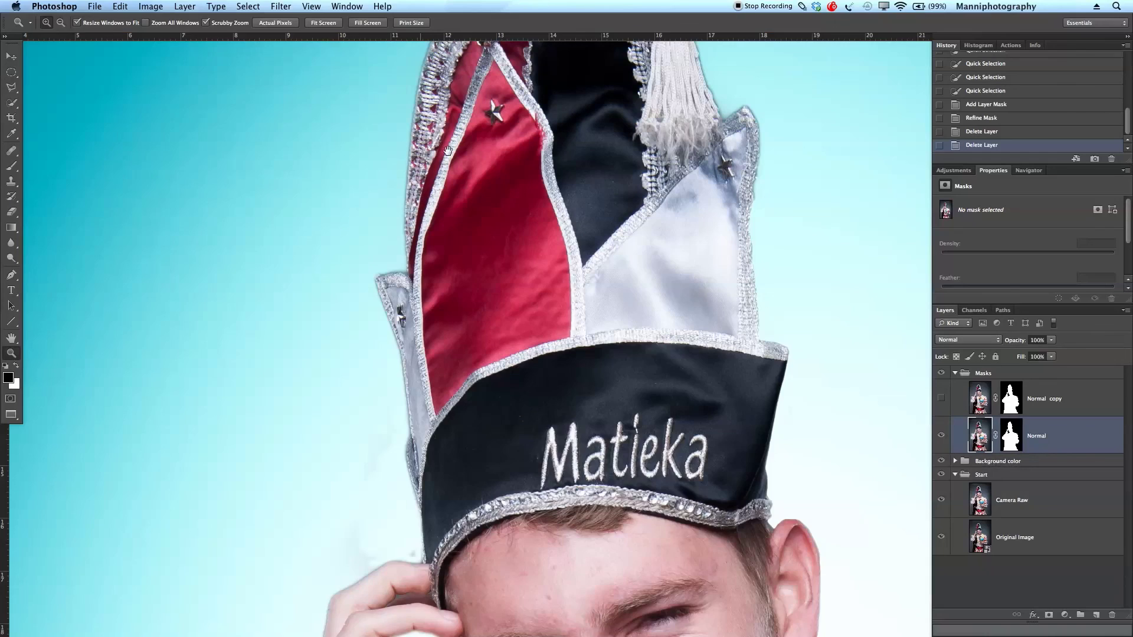
pyautogui.moveTo(417, 165); pyautogui.dragTo(405, 288)
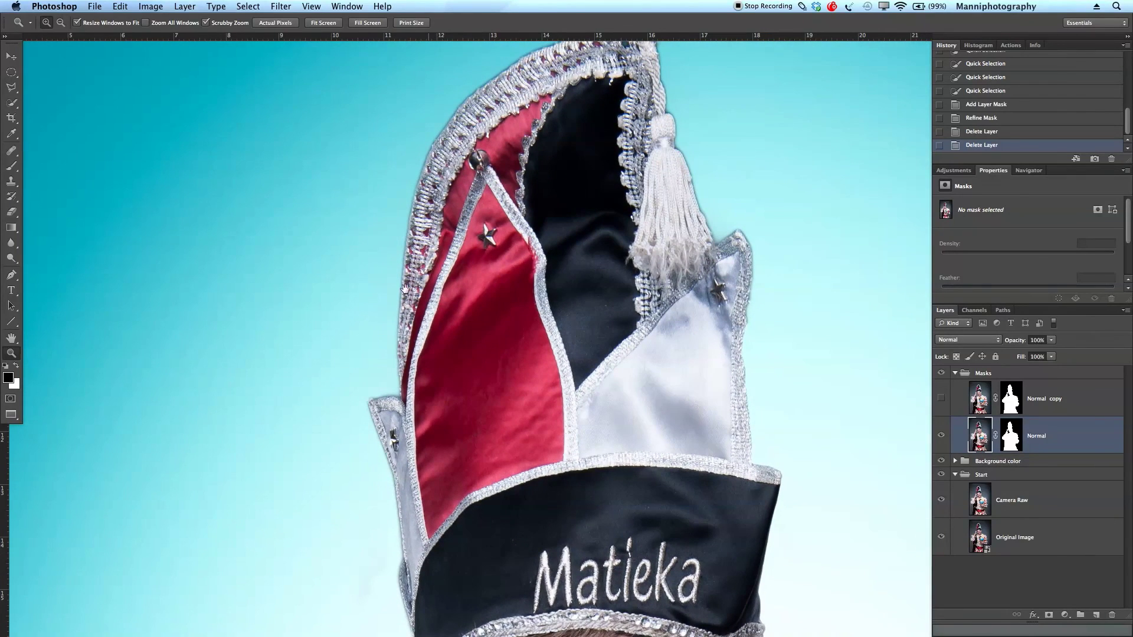
pyautogui.moveTo(554, 104); pyautogui.dragTo(556, 181)
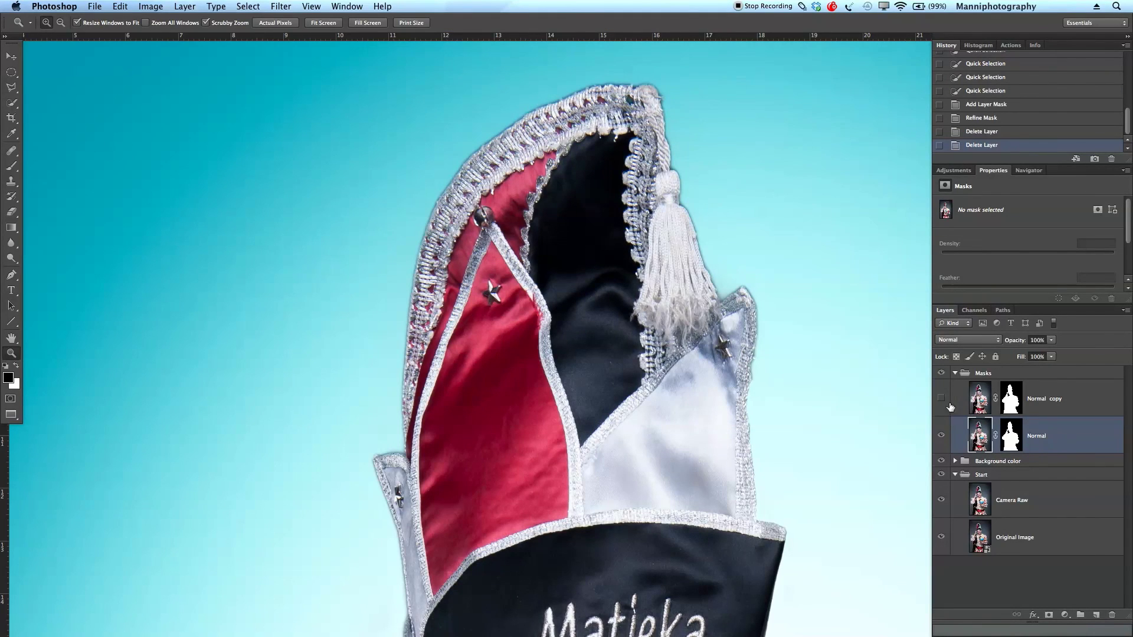
# Compare the two masked versions at the hat's edge, leaving the Normal copy layer visible and the Normal layer hidden
pyautogui.click(941, 436)
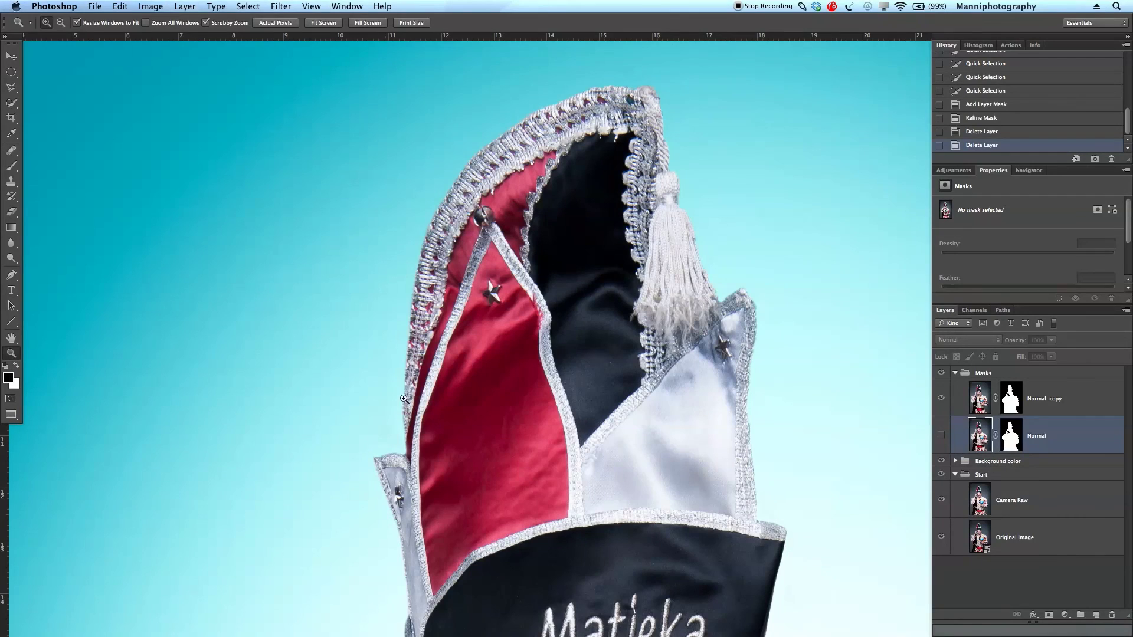
pyautogui.click(941, 436)
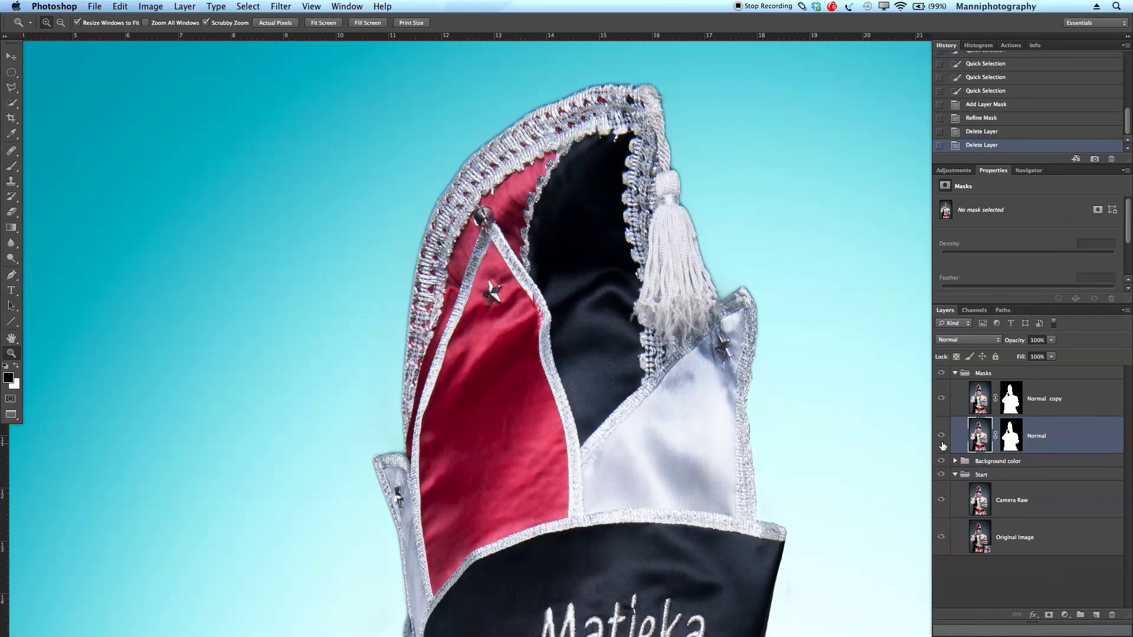
pyautogui.click(941, 436)
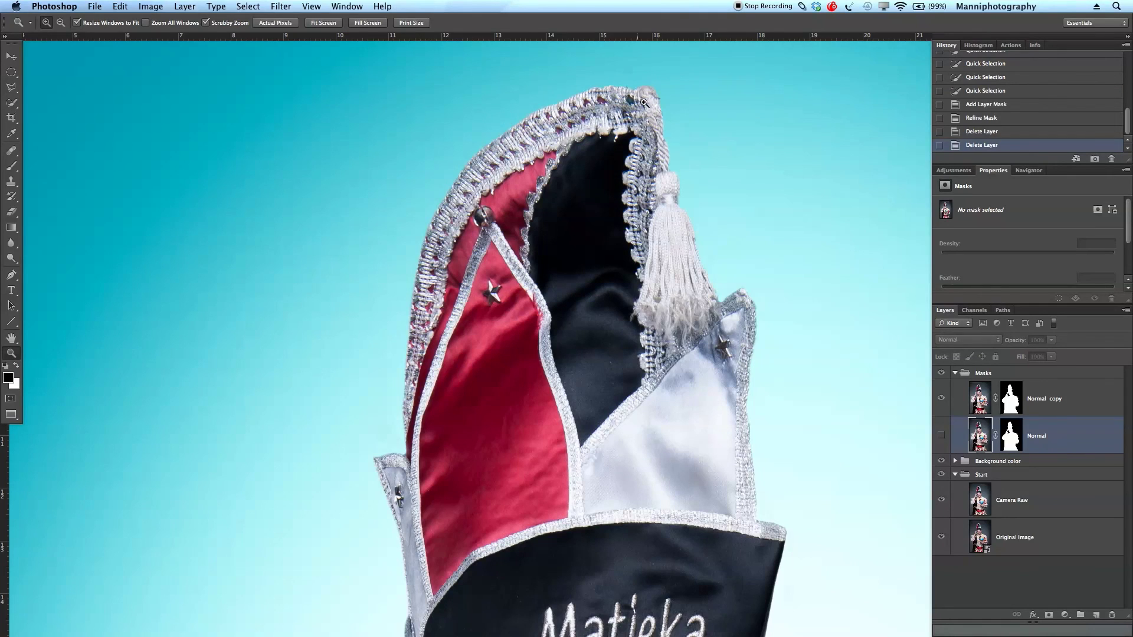
pyautogui.moveTo(572, 483); pyautogui.dragTo(522, 218)
pyautogui.moveTo(575, 262); pyautogui.dragTo(563, 203)
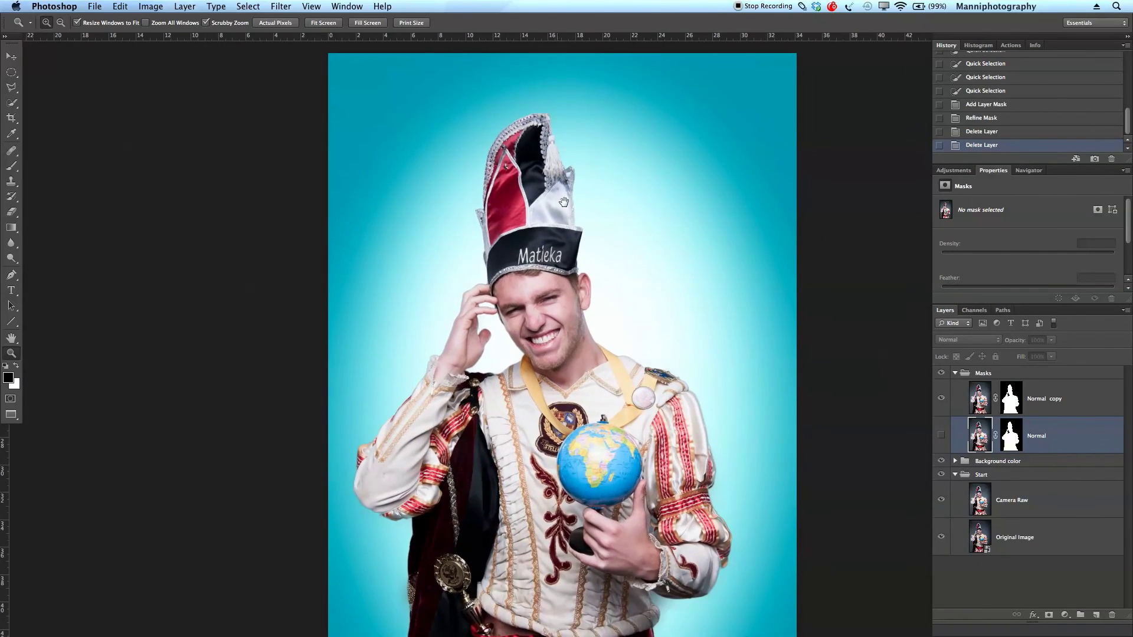
pyautogui.moveTo(622, 439); pyautogui.dragTo(574, 337)
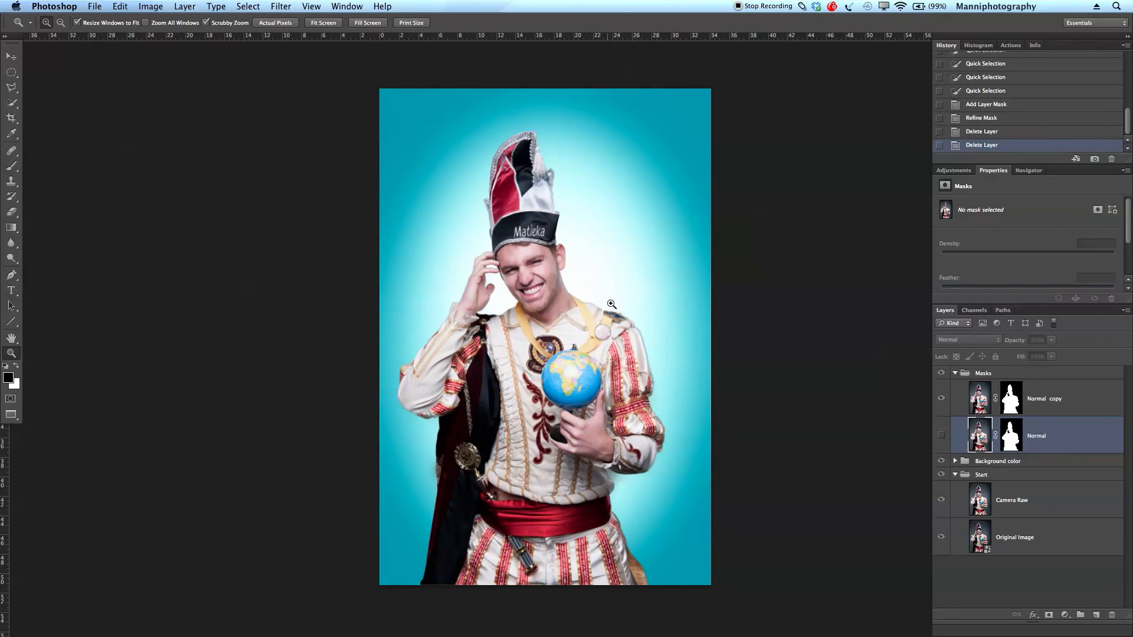